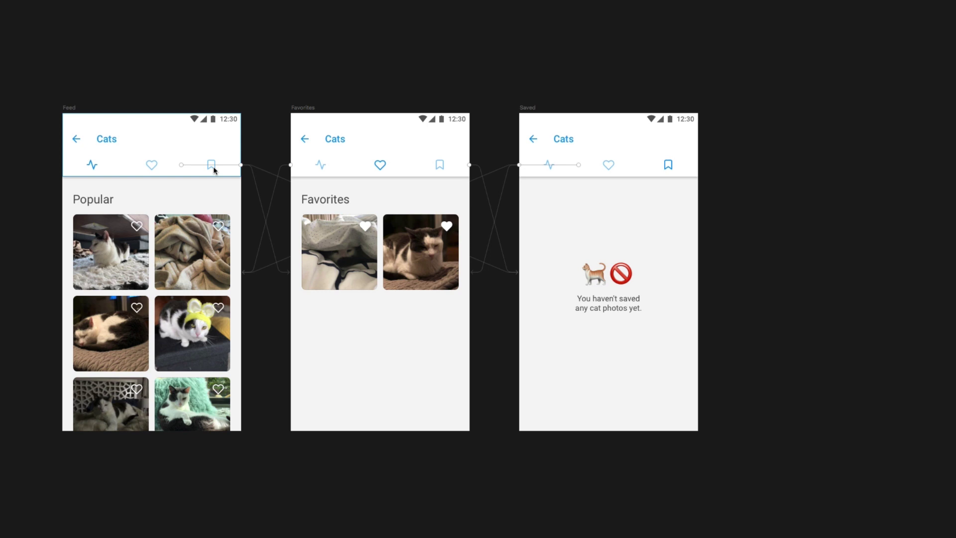
Select the Feed artboard and open its live preview with Cmd+P.
click(69, 107)
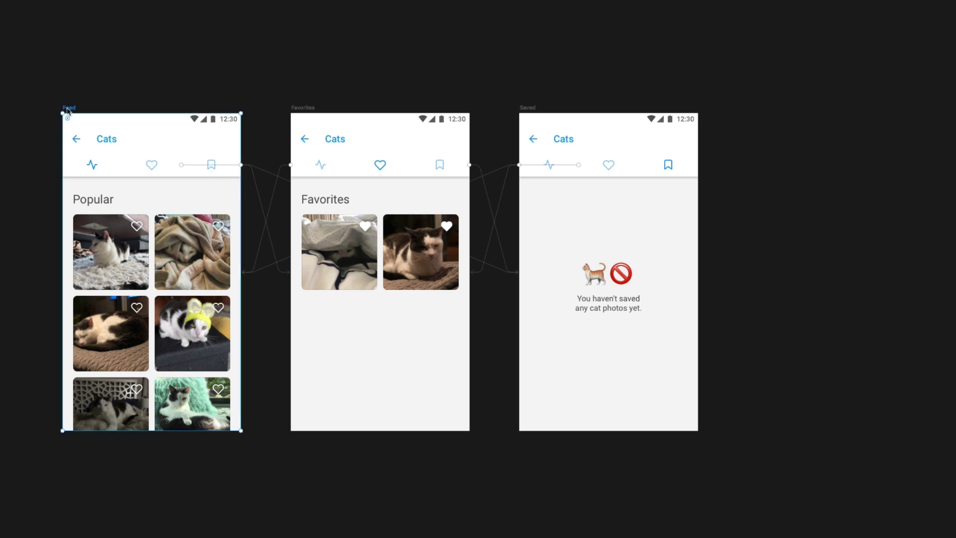
key(super+p)
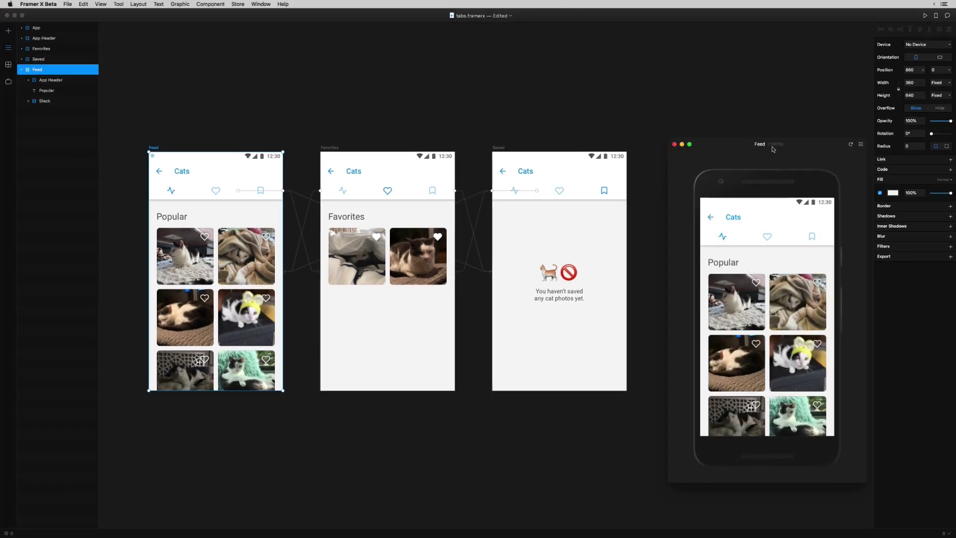
Present the prototype full screen and tap through the Favorites, Saved and Popular tabs.
click(861, 143)
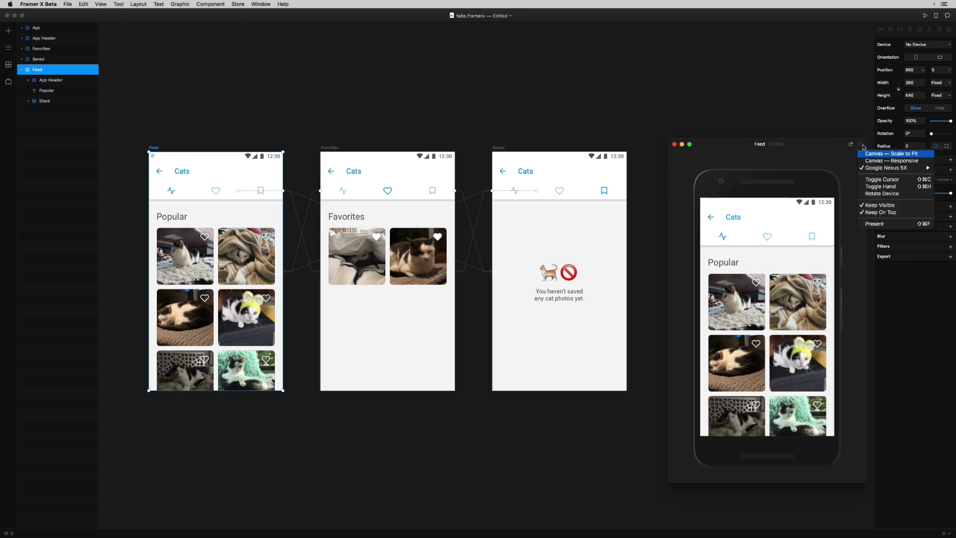
mouse_move(874, 168)
click(875, 224)
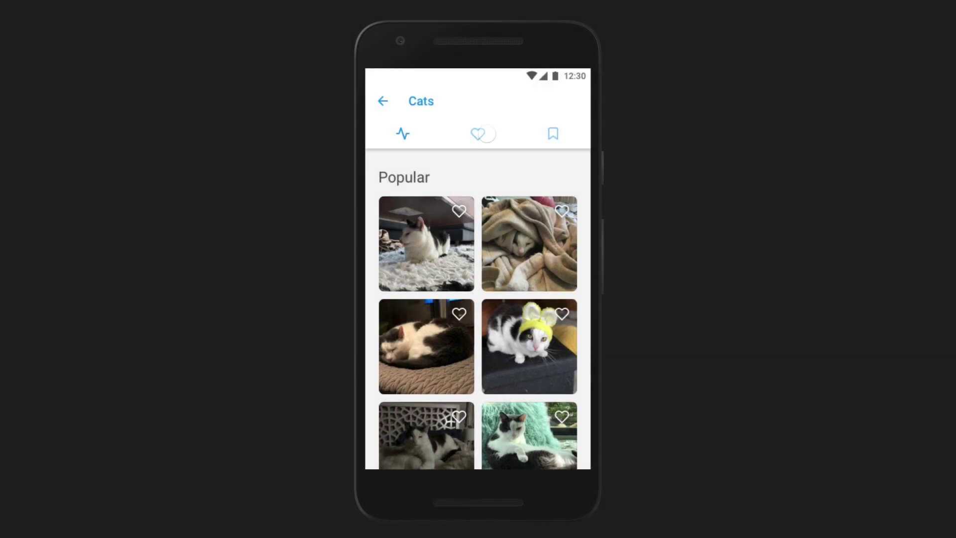
click(478, 135)
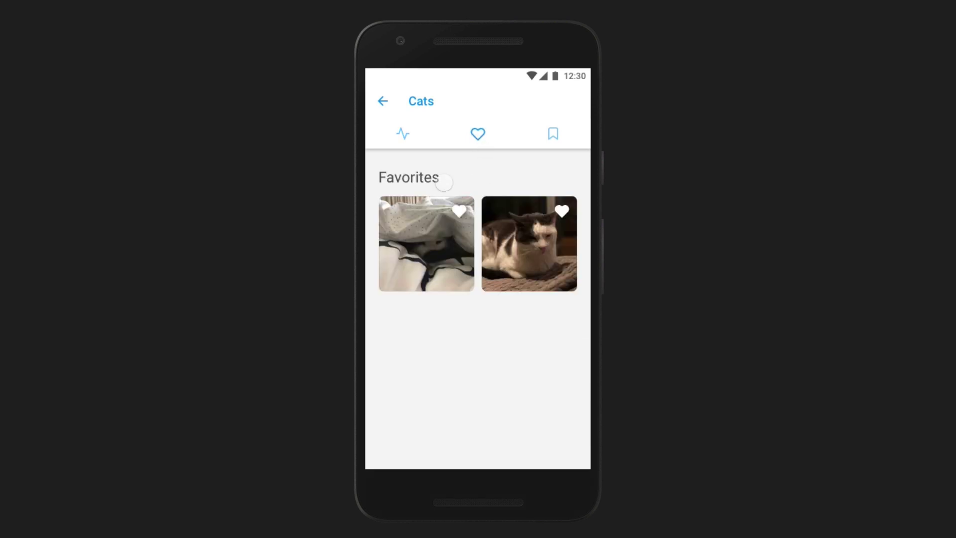
click(552, 134)
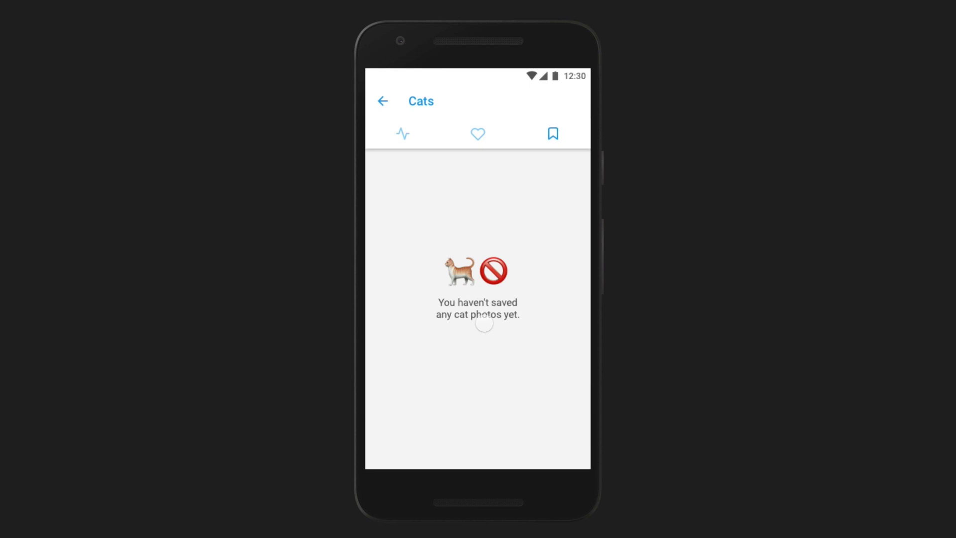
click(400, 136)
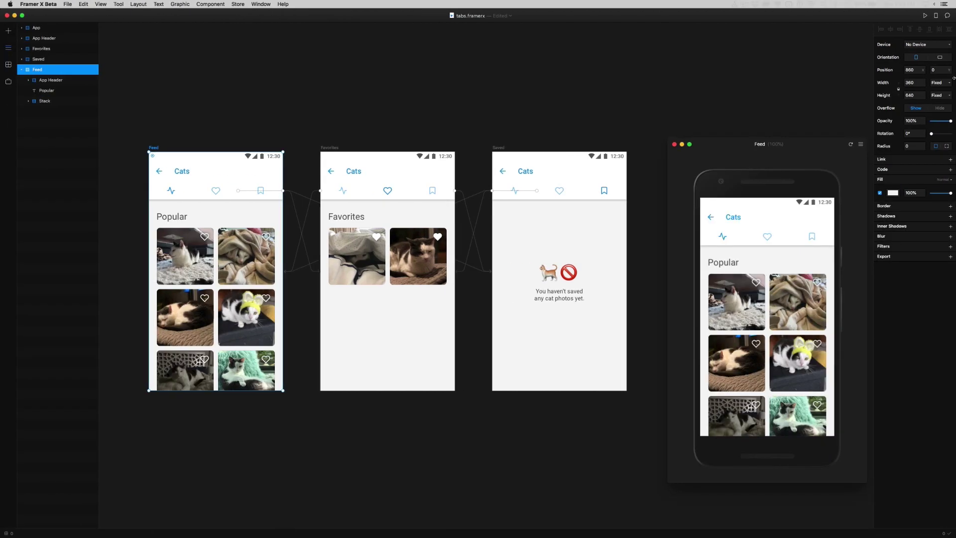
Present the App screen full screen and slide between Favorites, Saved and Popular.
scroll(593, 226, right, 3)
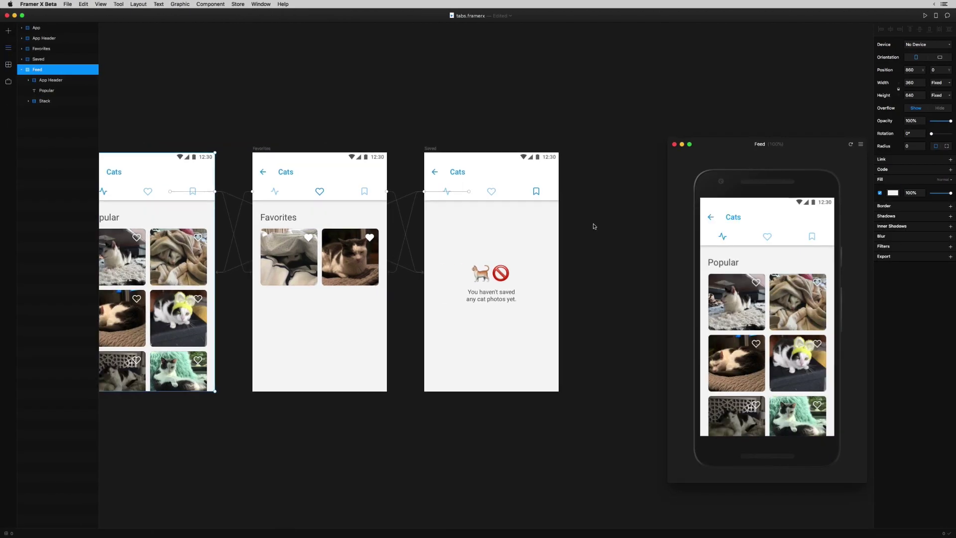
scroll(594, 226, right, 10)
click(323, 151)
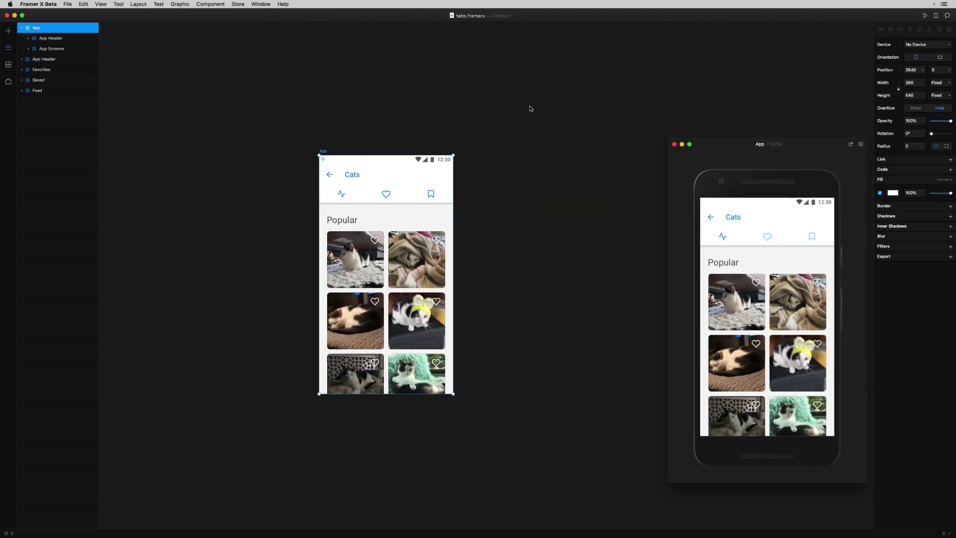
click(860, 146)
click(877, 214)
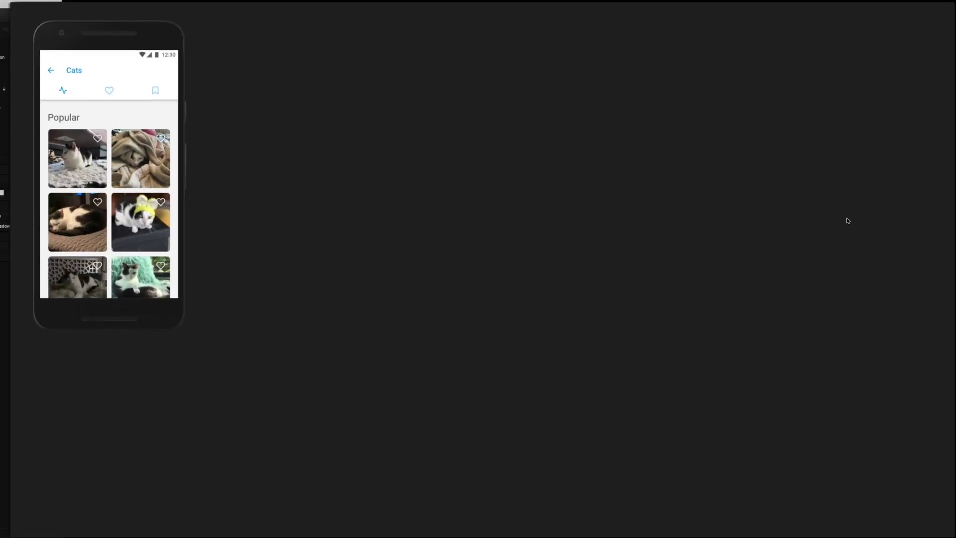
click(478, 133)
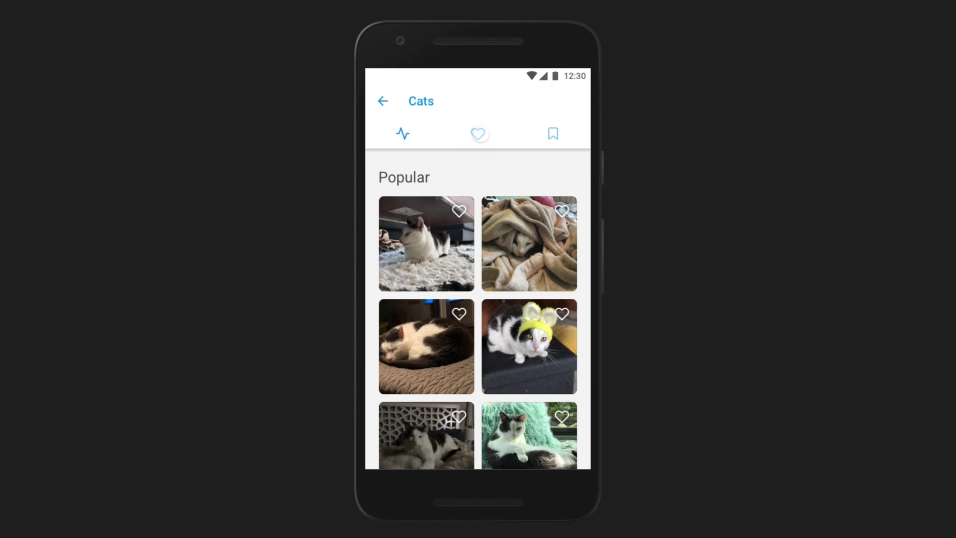
click(553, 133)
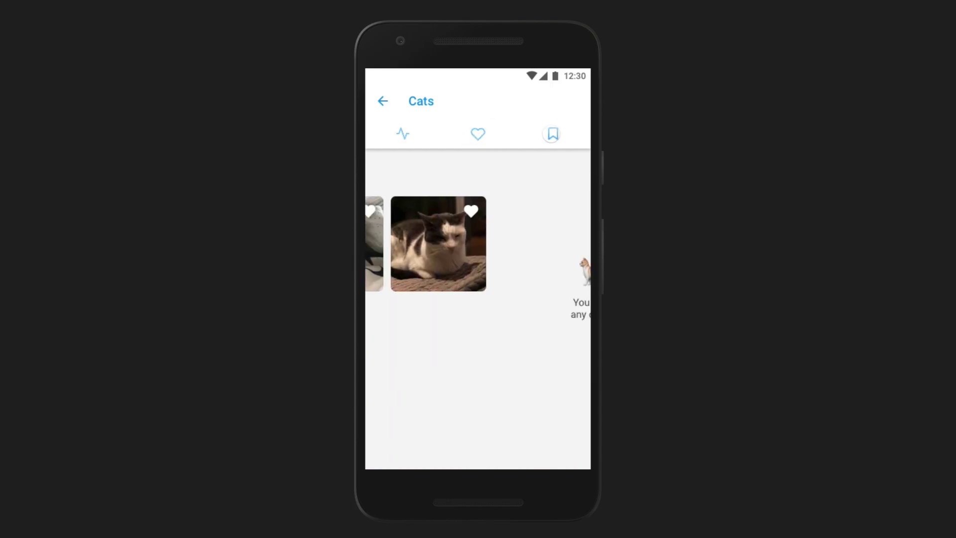
click(485, 135)
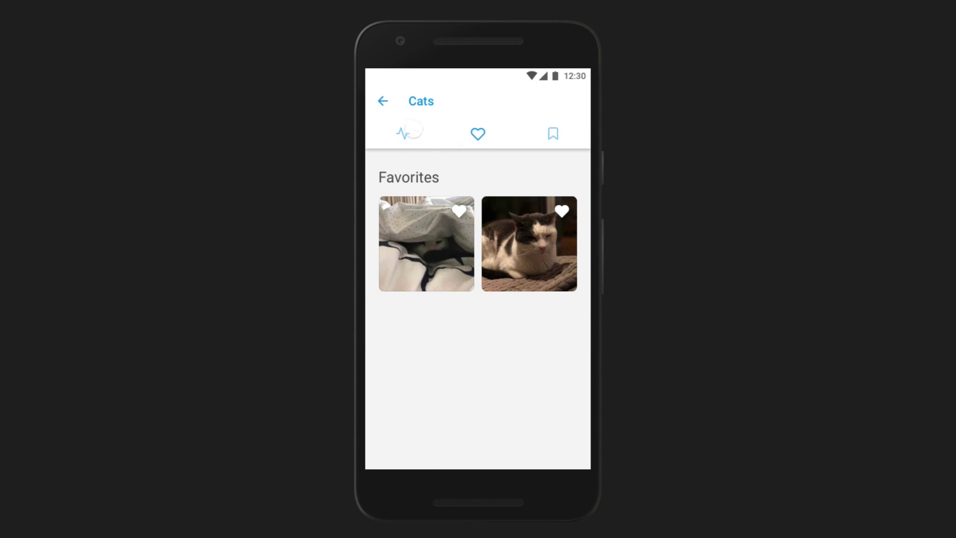
click(403, 134)
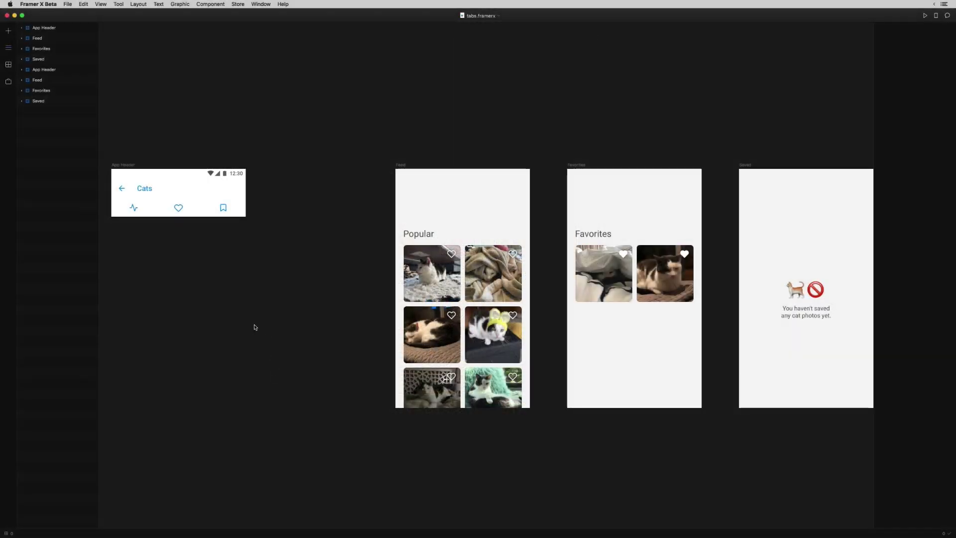
Select the App Header frame on the canvas.
scroll(214, 301, left, 10)
scroll(216, 302, up, 5)
scroll(419, 232, right, 3)
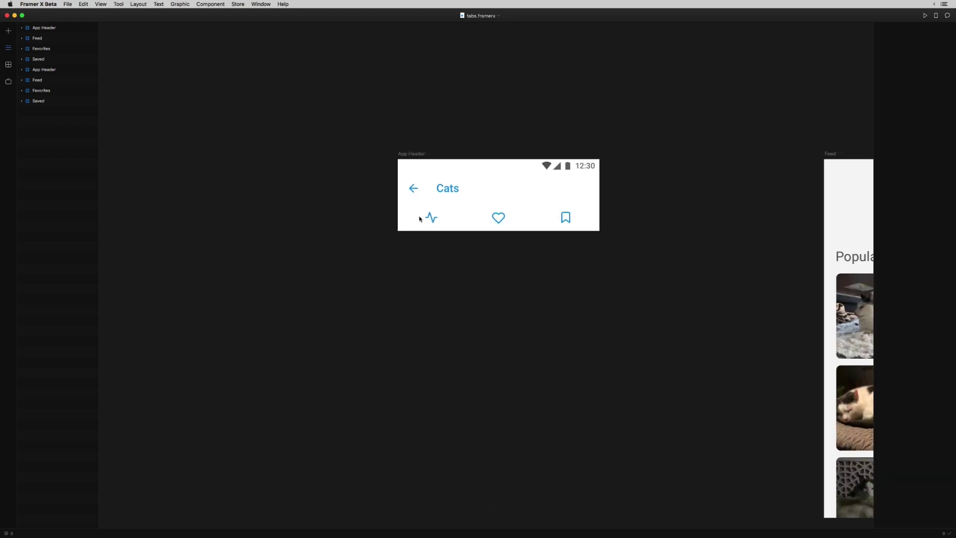
click(563, 164)
scroll(637, 141, right, 10)
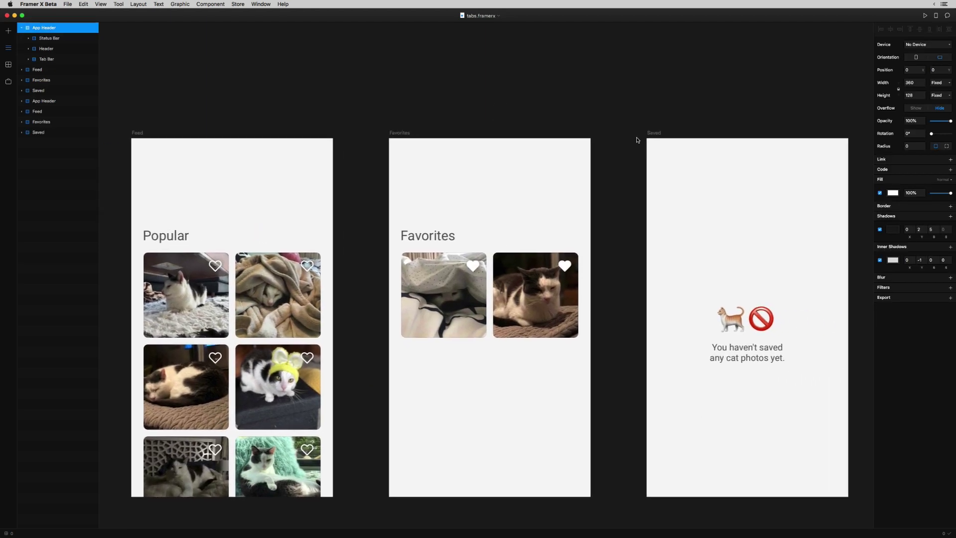
Browse the Store, viewing the Material UI and Icon Generator package pages.
click(8, 81)
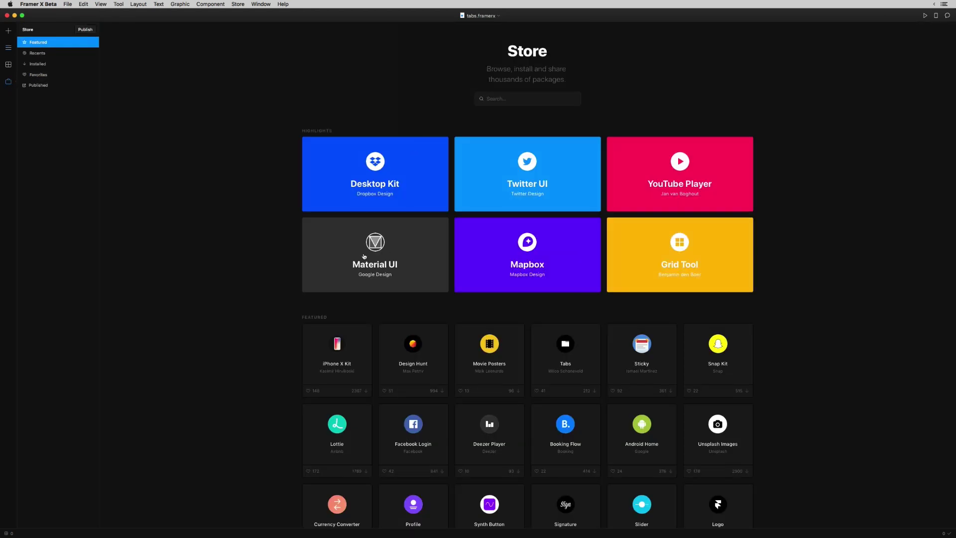
click(371, 249)
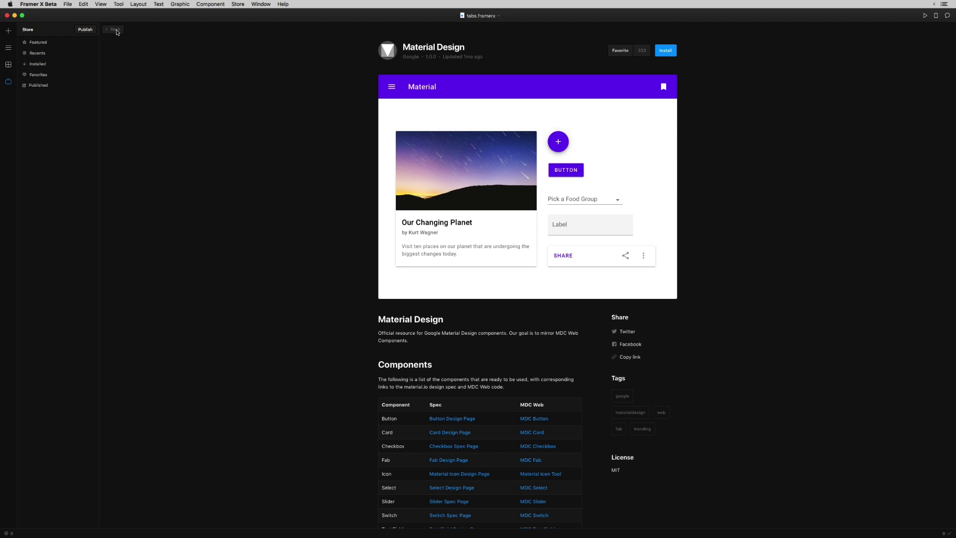
click(114, 30)
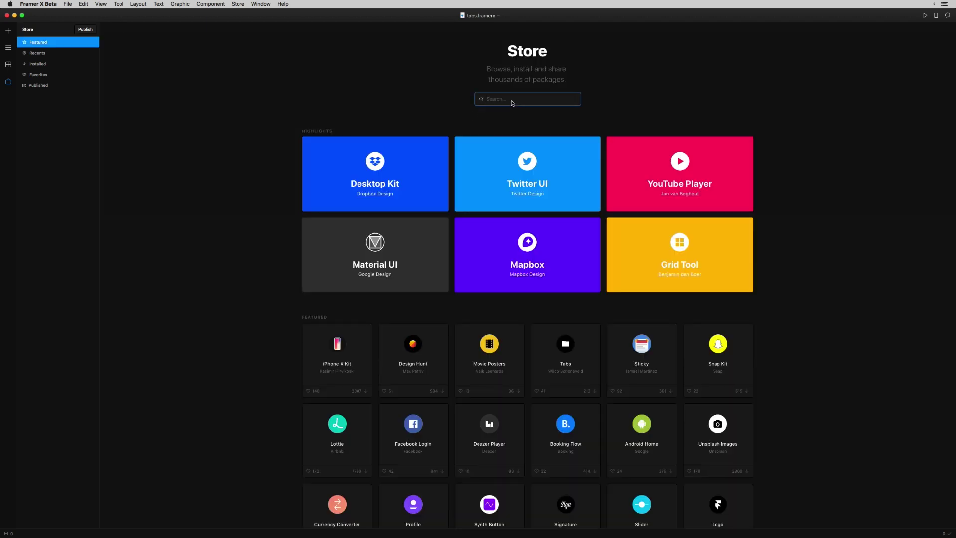
text(icon generator)
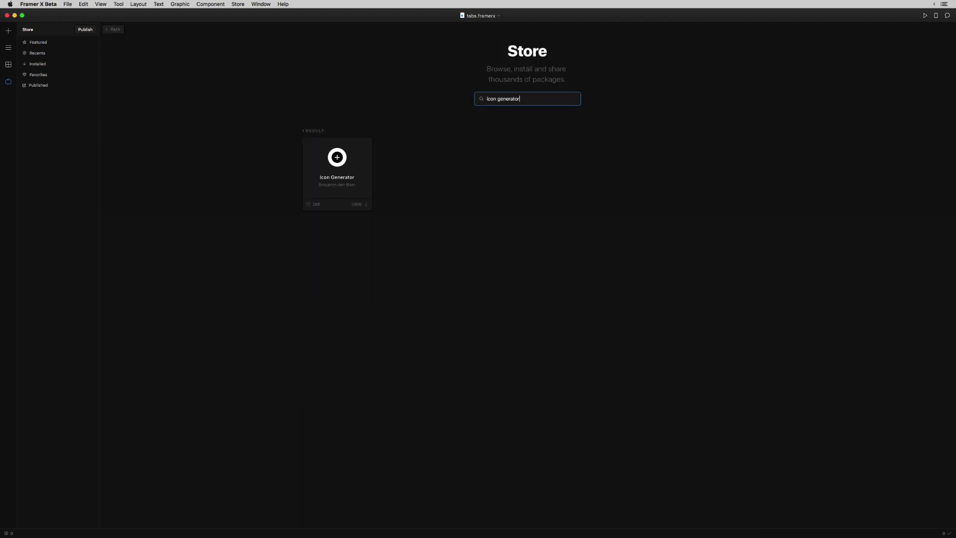
click(329, 180)
click(108, 27)
Search the Store for 'feather icons' and open the Feather Icons package page.
text(feature)
key(BackSpace)
key(BackSpace)
key(BackSpace)
key(BackSpace)
text(he)
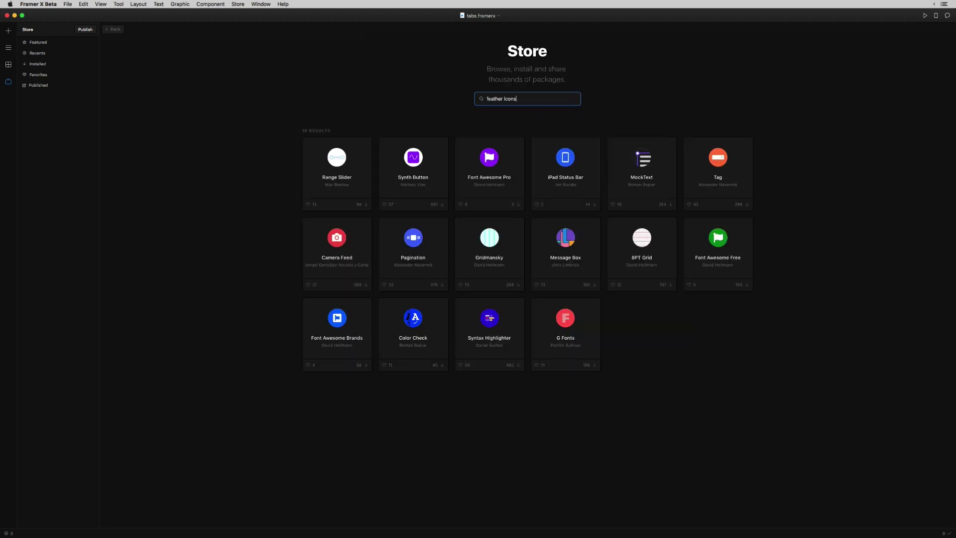
text(r icons)
click(333, 170)
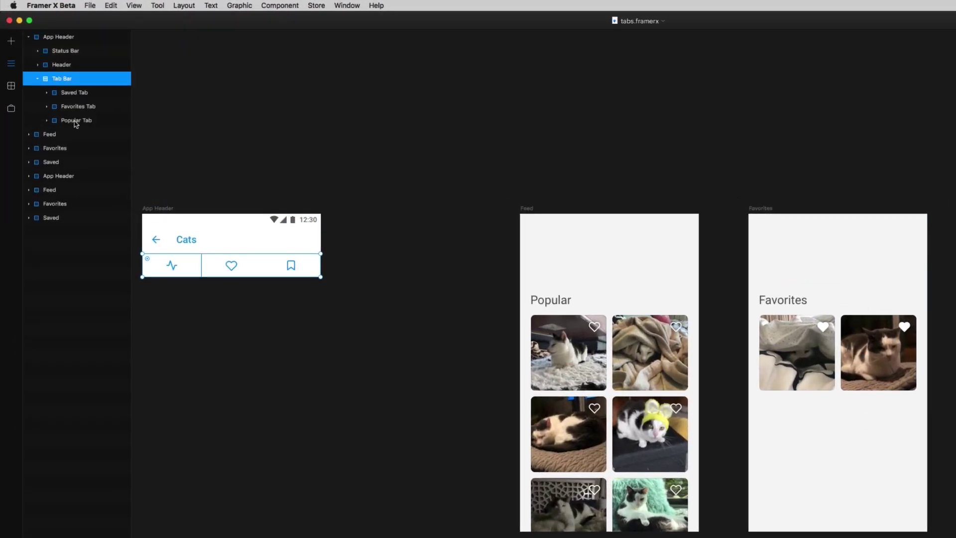
Inspect the Popular, Favorites and Saved Tab layers, then select the App Header frame.
click(75, 120)
click(71, 108)
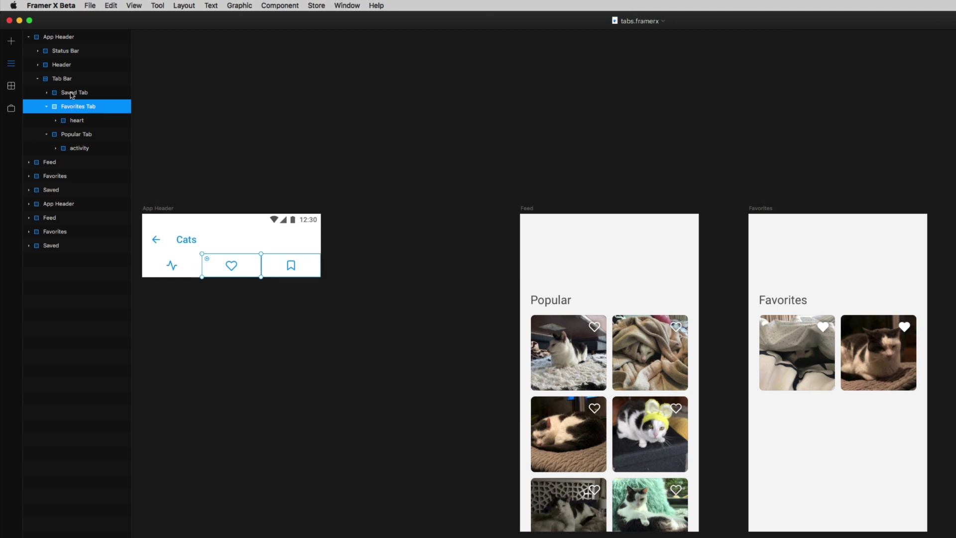
click(73, 94)
click(199, 151)
click(166, 205)
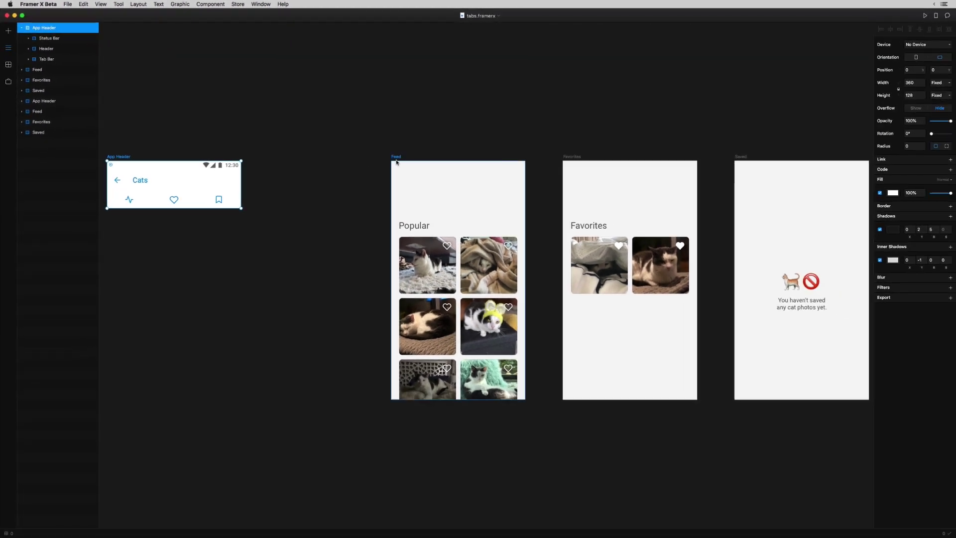
Paste the App Header into the Feed, Favorites and Saved screens.
click(397, 162)
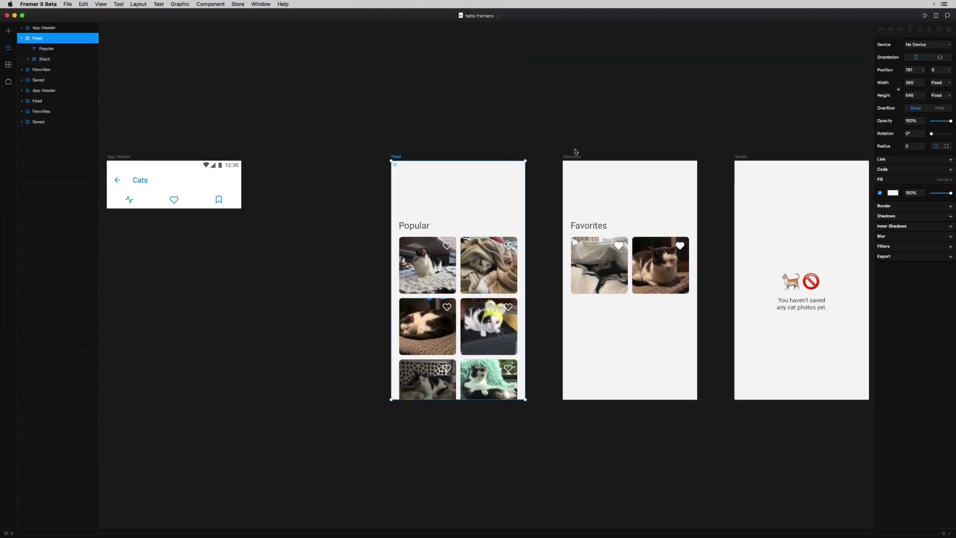
key(super+v)
click(578, 158)
key(super+v)
click(740, 157)
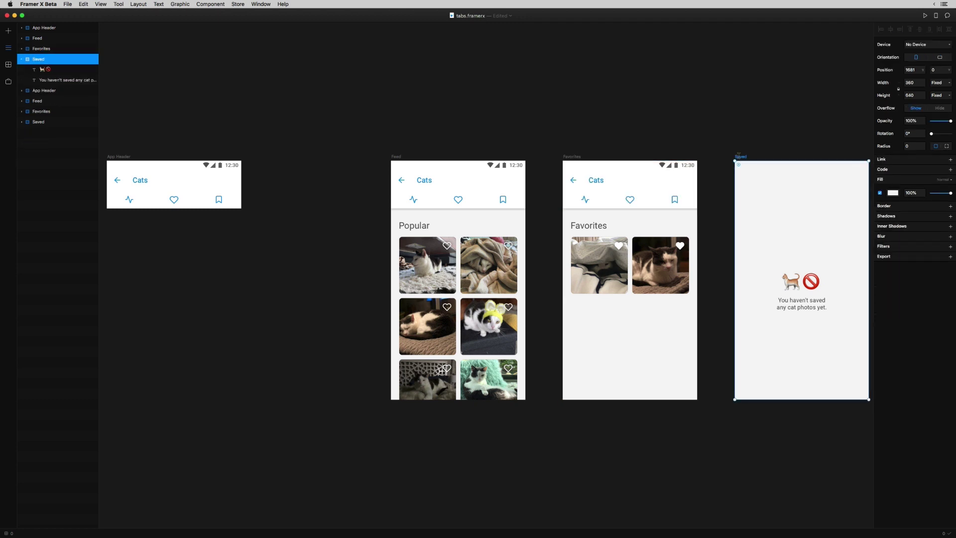
key(super+v)
click(610, 139)
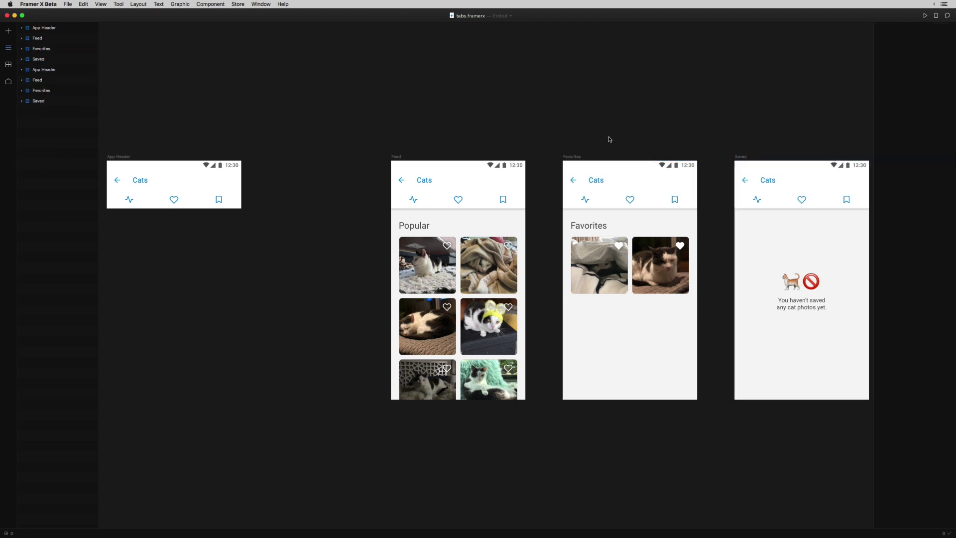
Link the Feed screen's heart tab to the Favorites screen.
super+click(468, 205)
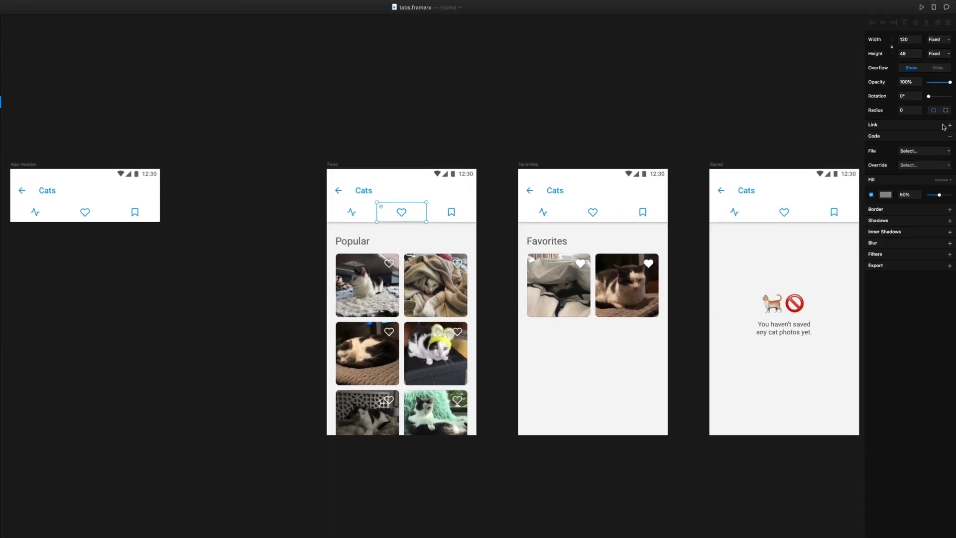
click(949, 133)
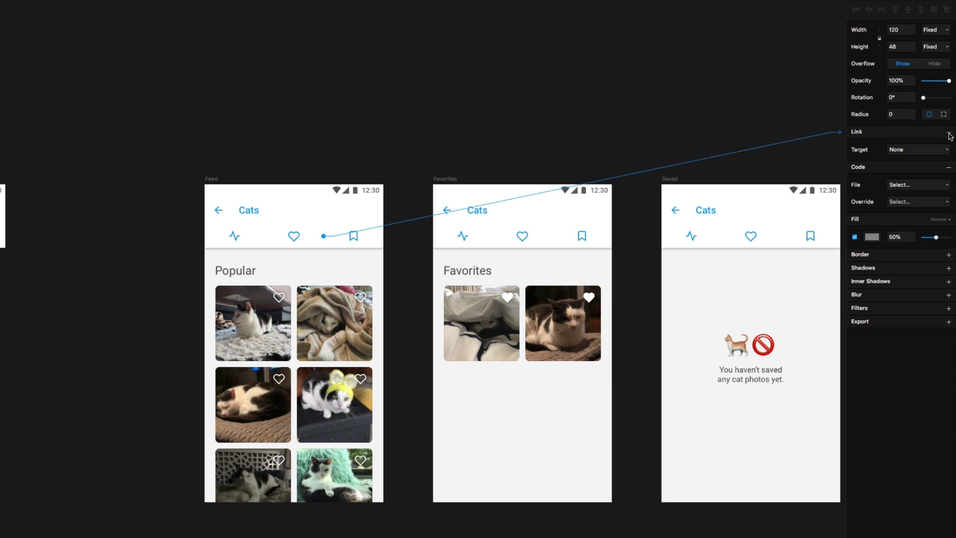
drag(950, 135, 440, 361)
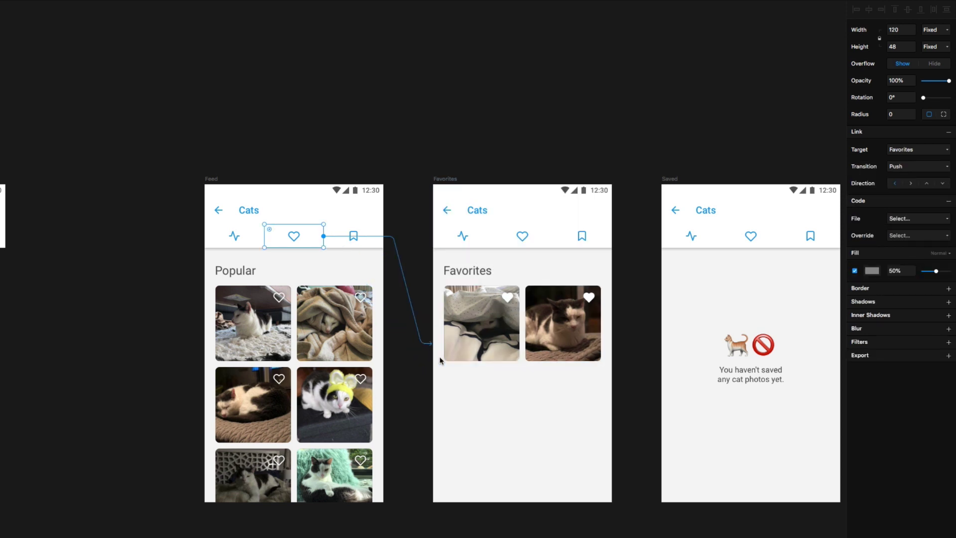
Open a live preview beside the canvas and test the heart tab.
key(Escape)
key(super+Return)
scroll(557, 342, right, 10)
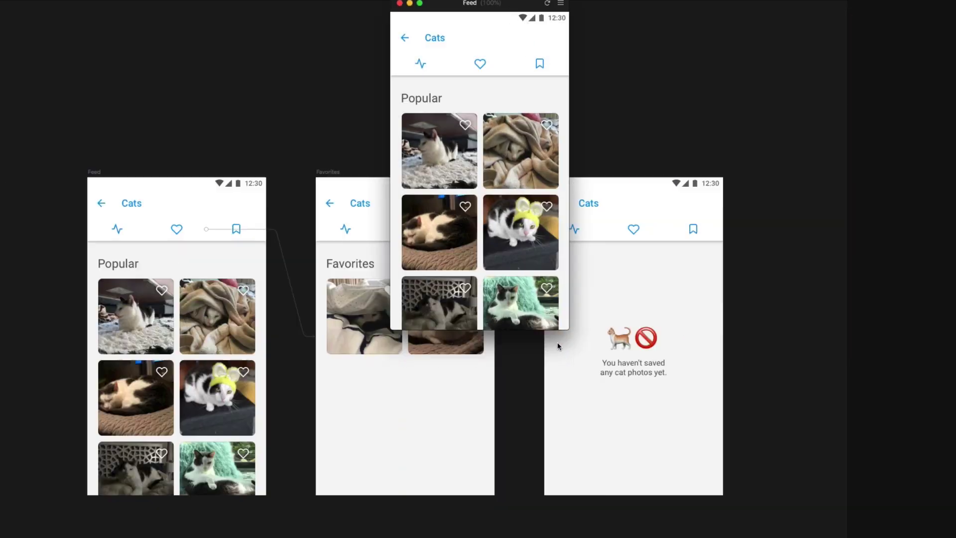
drag(516, 8, 656, 196)
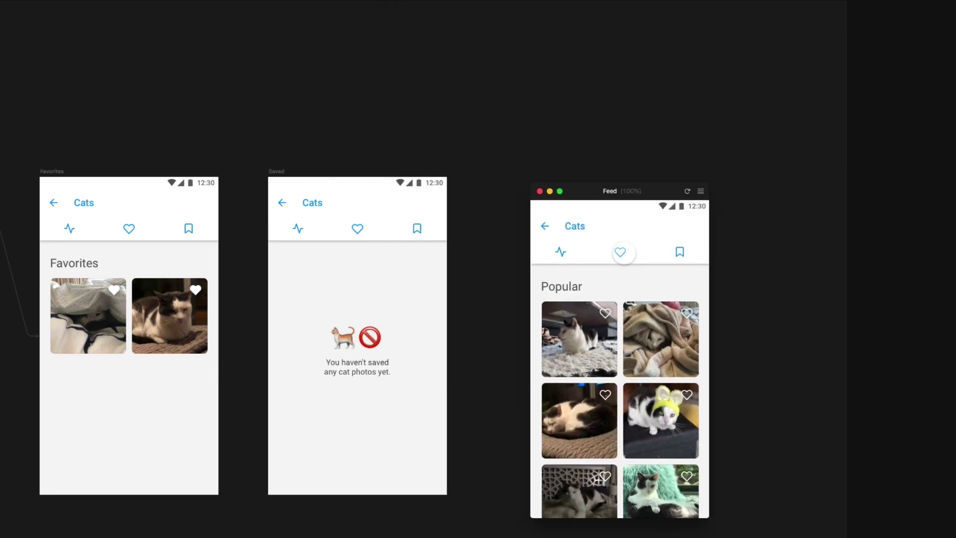
click(622, 253)
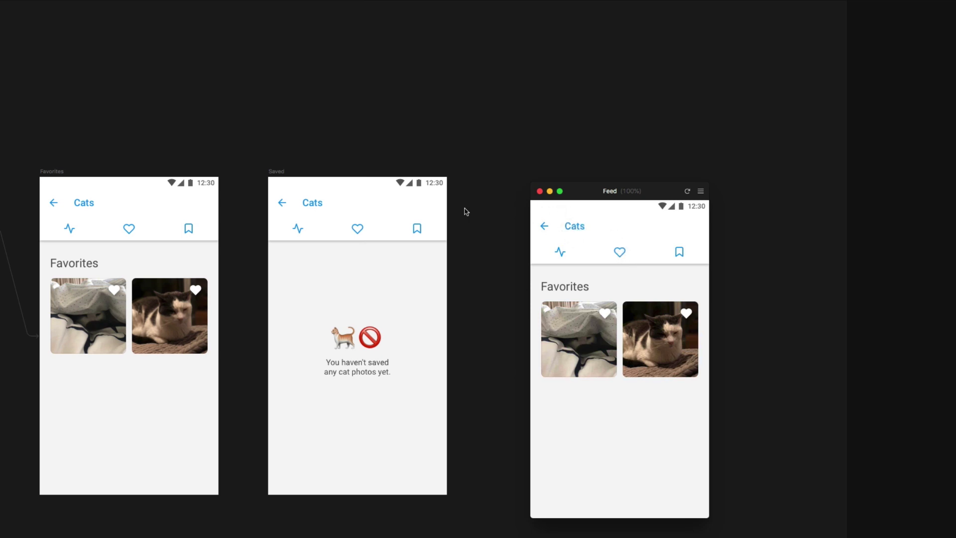
Set the heart tab link's transition to Instant.
click(3, 240)
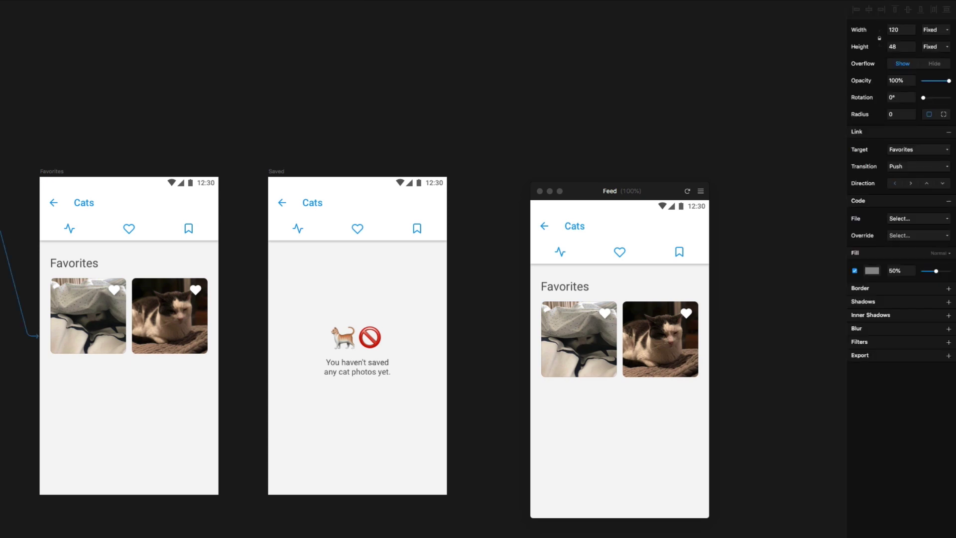
click(921, 170)
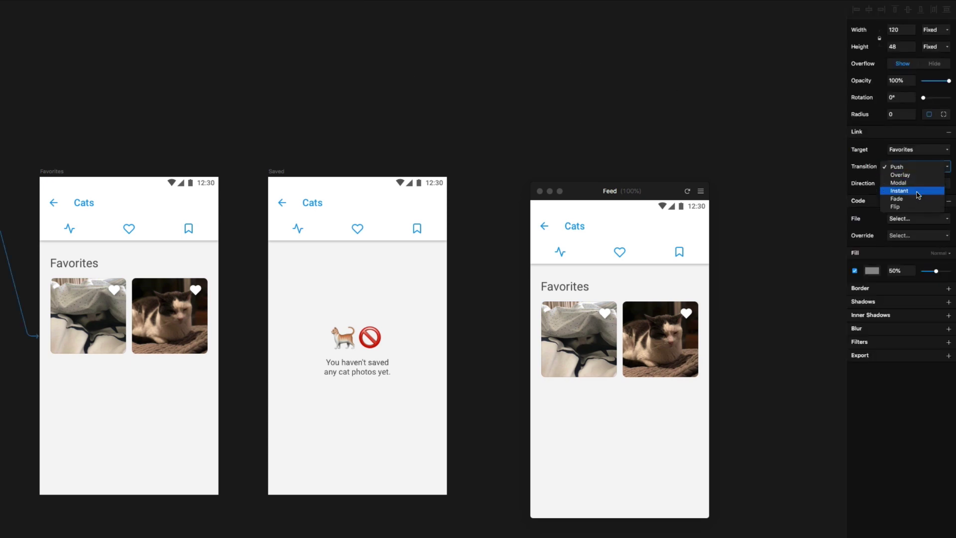
click(919, 196)
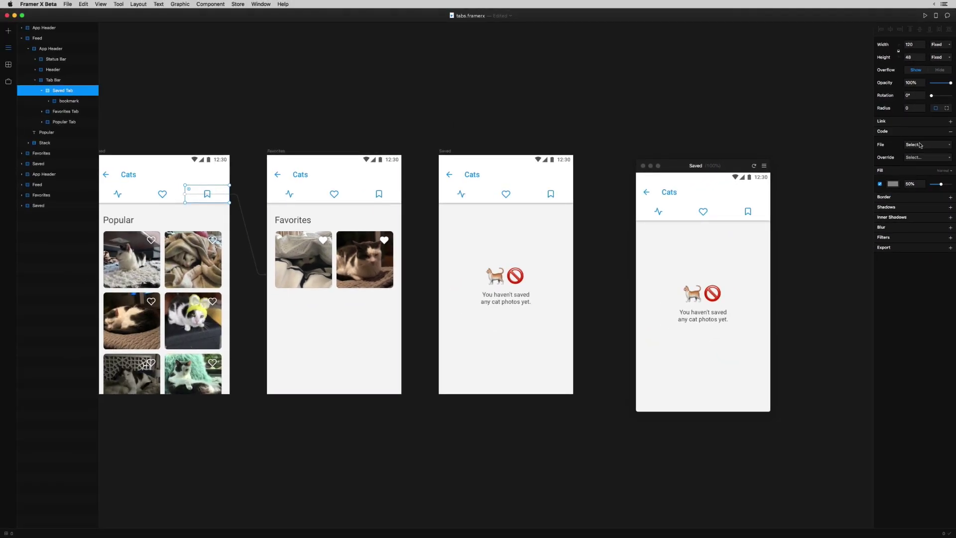
Link the Feed bookmark tab to Saved with an Instant transition.
drag(952, 123, 535, 237)
click(911, 148)
click(913, 165)
Link the Favorites activity tab to Feed and bookmark tab to Saved, both Instant.
click(290, 194)
drag(950, 124, 209, 301)
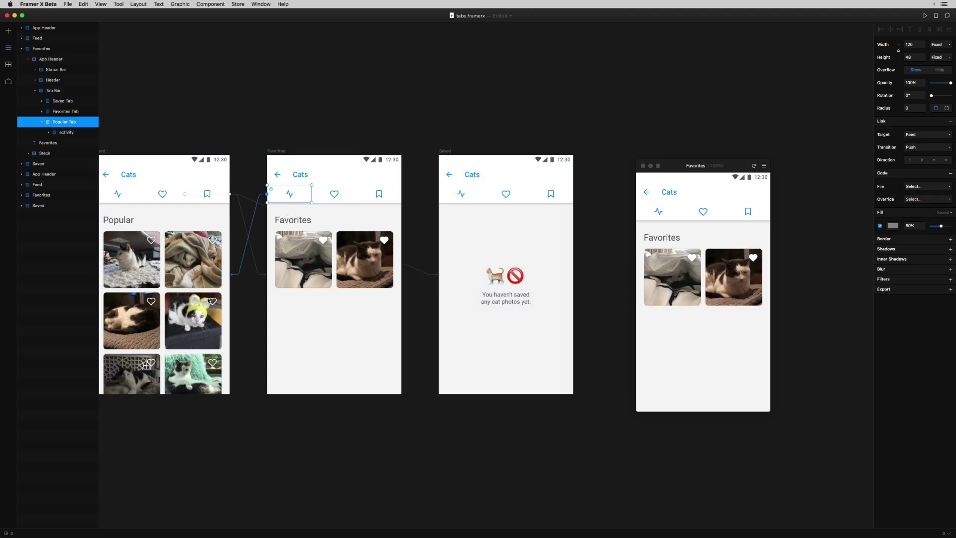
click(927, 148)
click(914, 165)
click(379, 194)
drag(951, 123, 507, 239)
click(927, 148)
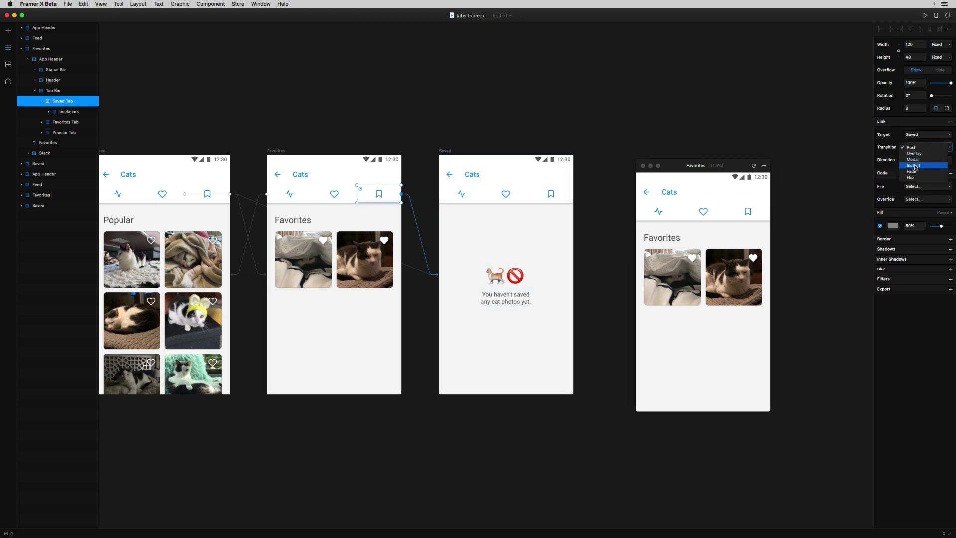
click(914, 165)
Link the Saved activity tab to Feed and heart tab to Favorites, heart link Instant.
click(462, 194)
drag(951, 121, 164, 274)
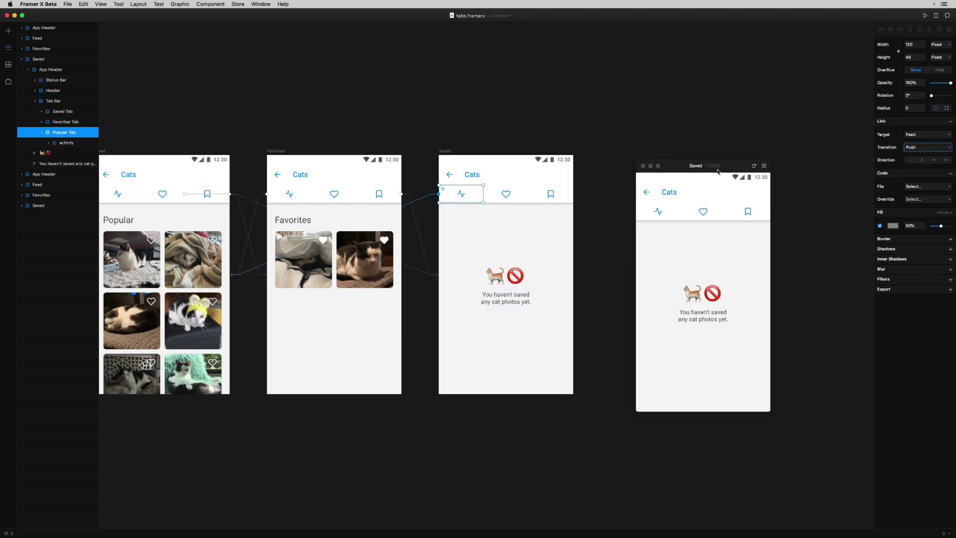
click(506, 194)
drag(951, 122, 334, 274)
click(927, 147)
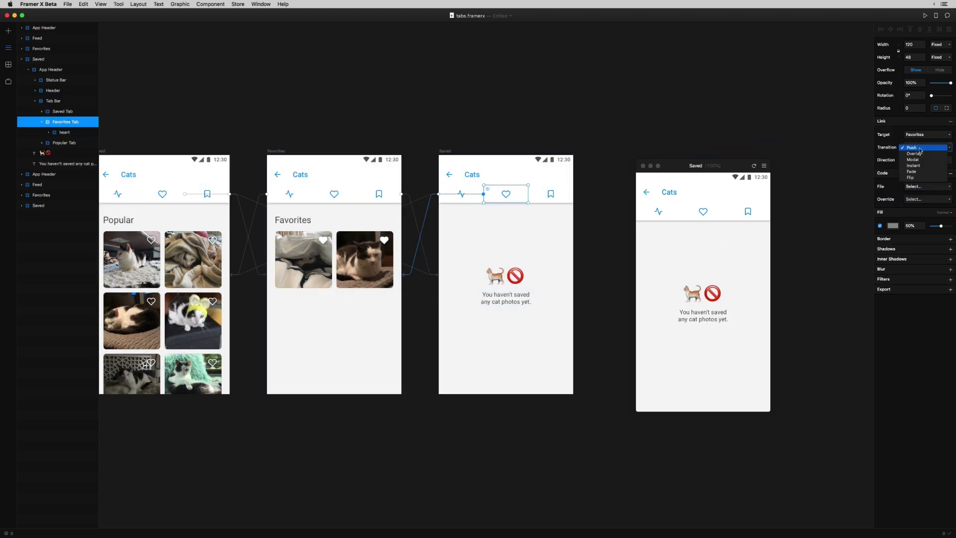
click(914, 165)
Test the activity, heart and bookmark tabs in the preview window.
click(731, 191)
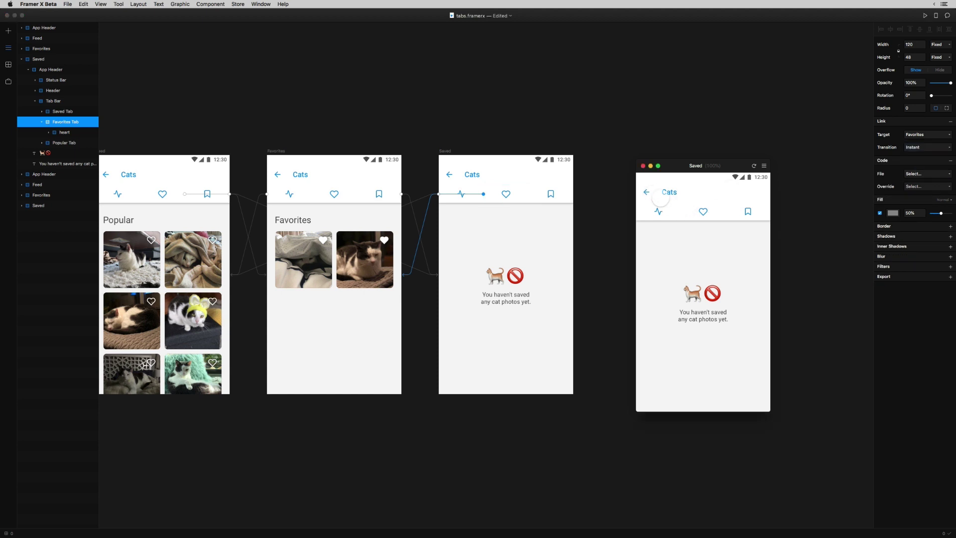
click(659, 211)
click(703, 211)
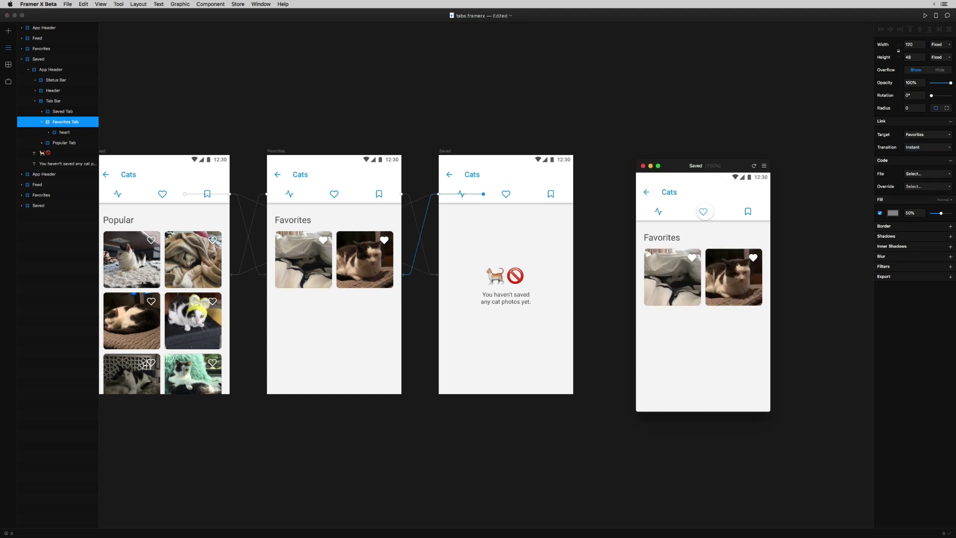
click(748, 211)
click(699, 212)
click(656, 213)
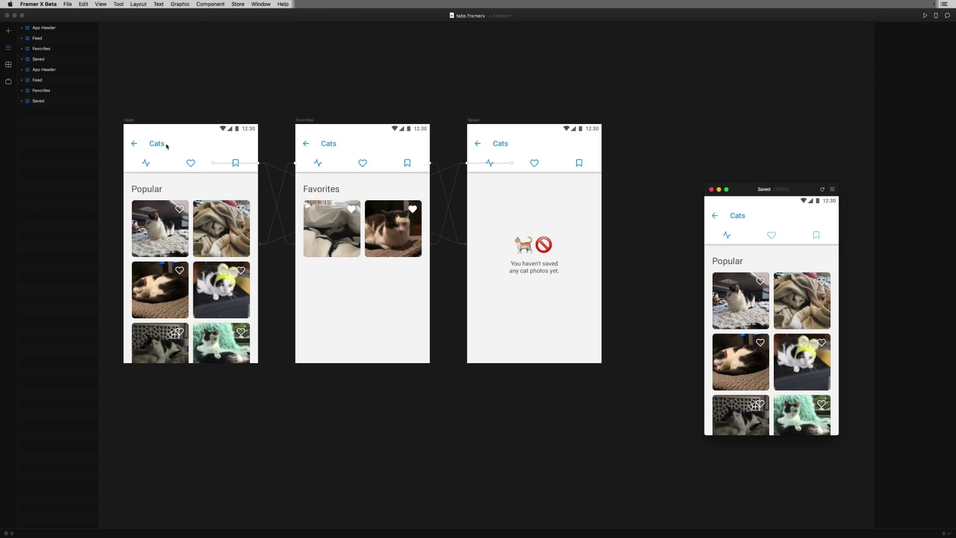
Check the linked tab icons on the Feed, Favorites and Saved screens.
click(157, 151)
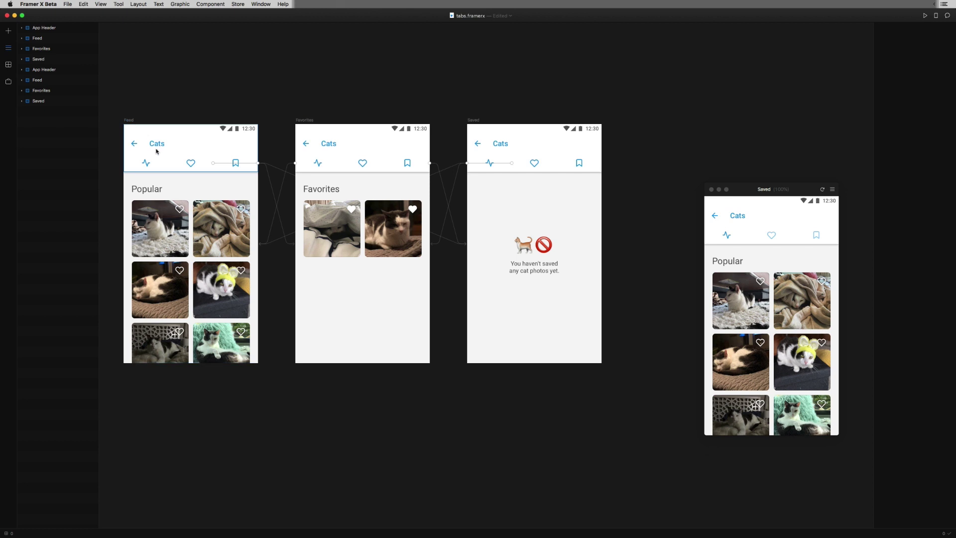
super+click(190, 163)
super+click(237, 164)
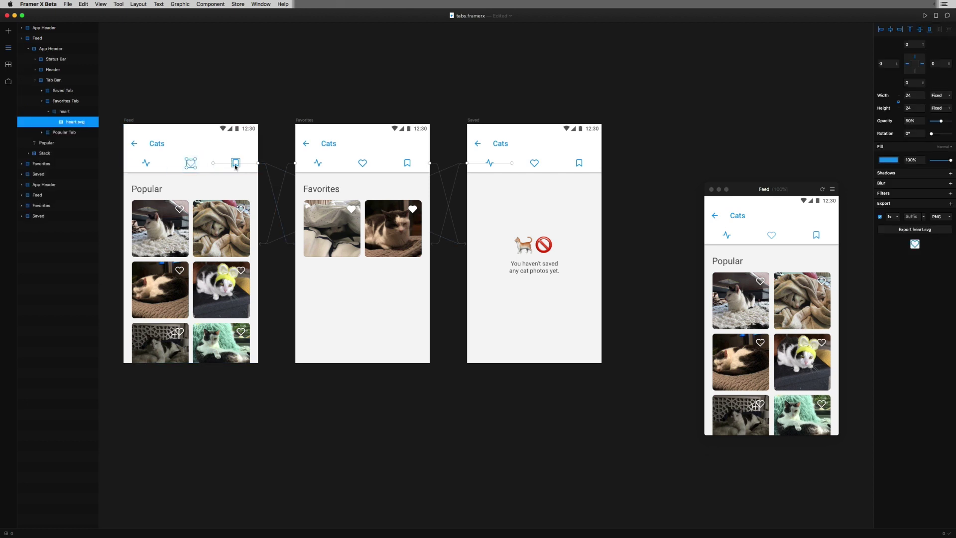
click(132, 122)
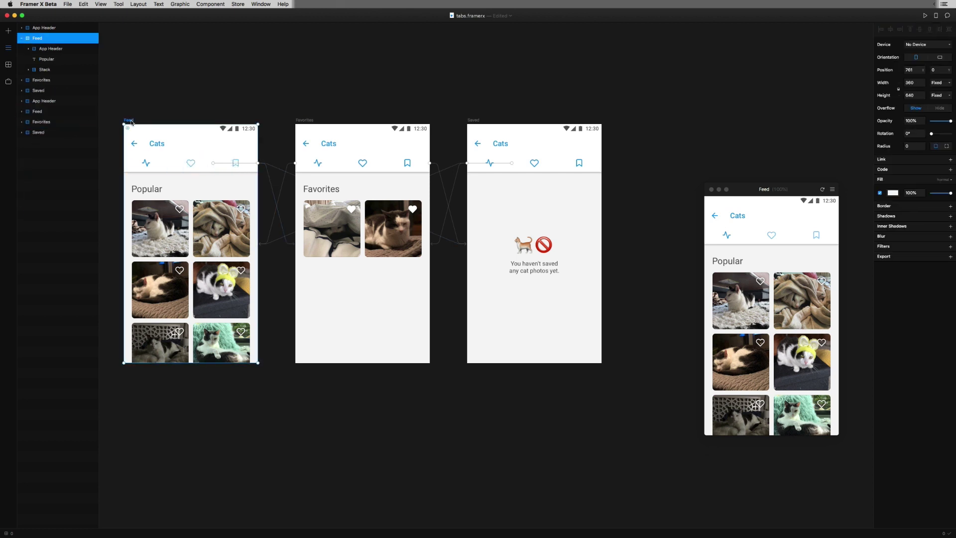
super+click(317, 163)
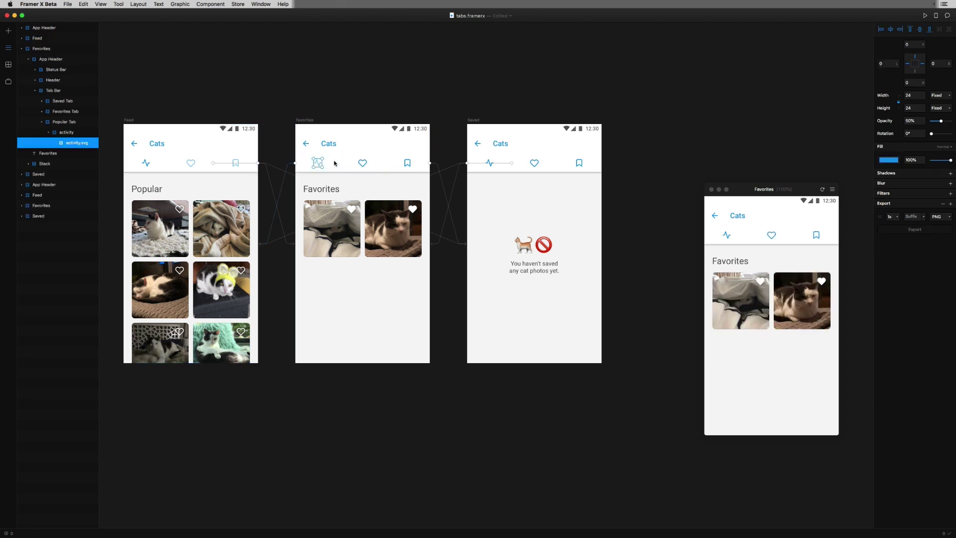
super+click(490, 163)
super+click(534, 163)
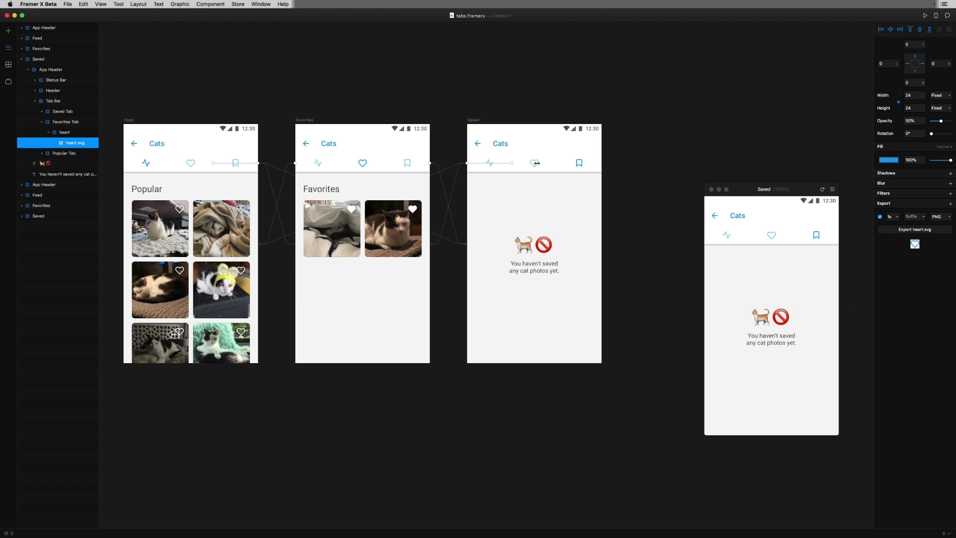
click(627, 159)
Retest switching between Popular, Favorites and Saved in the preview, then close it.
click(777, 240)
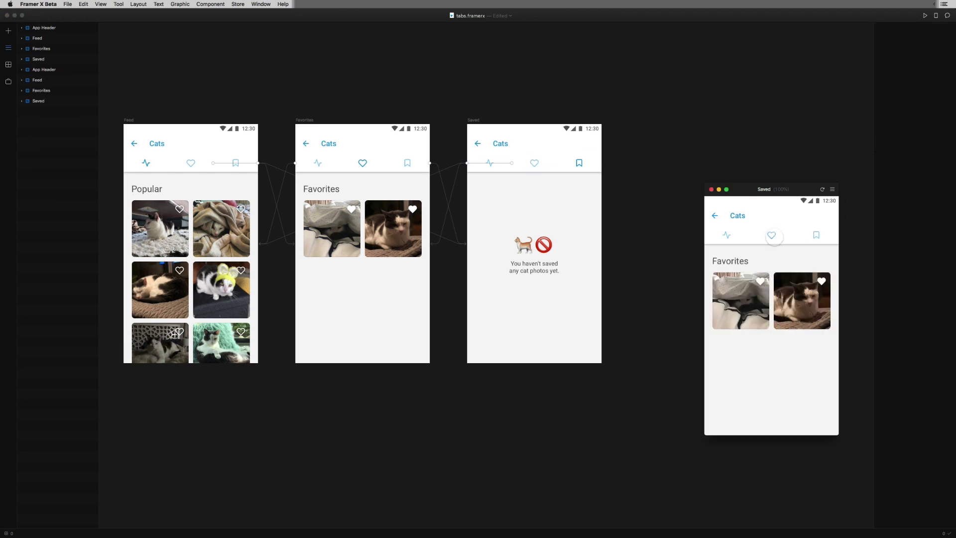
click(729, 237)
click(773, 236)
click(816, 235)
click(771, 236)
click(729, 236)
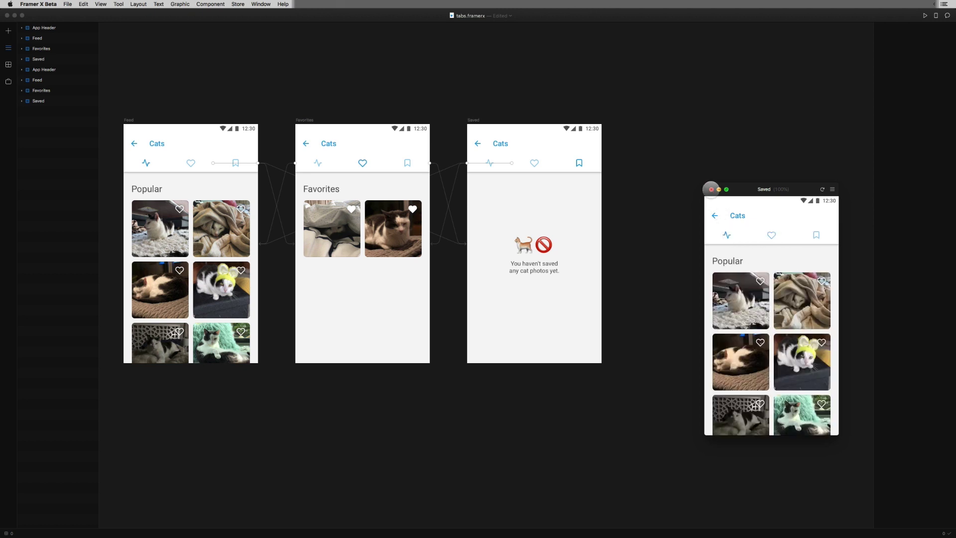
click(712, 189)
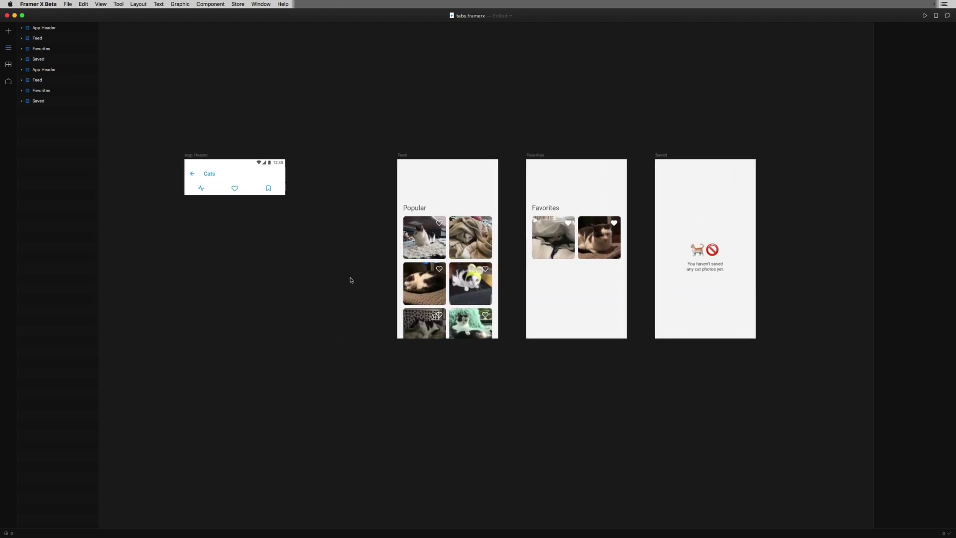
Draw a new frame below the App Header and set its height to 640.
scroll(259, 315, down, 3)
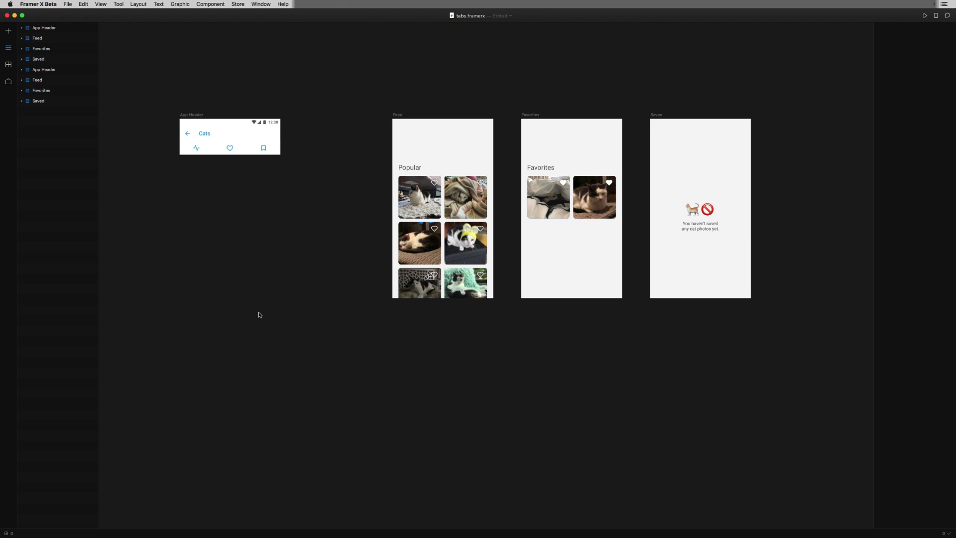
key(f)
drag(178, 324, 280, 425)
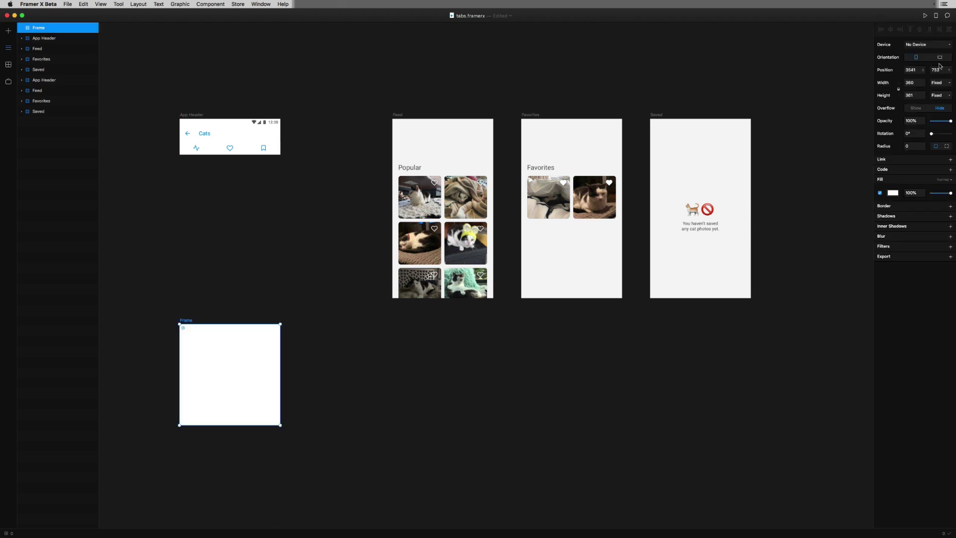
click(915, 95)
text(640)
key(Return)
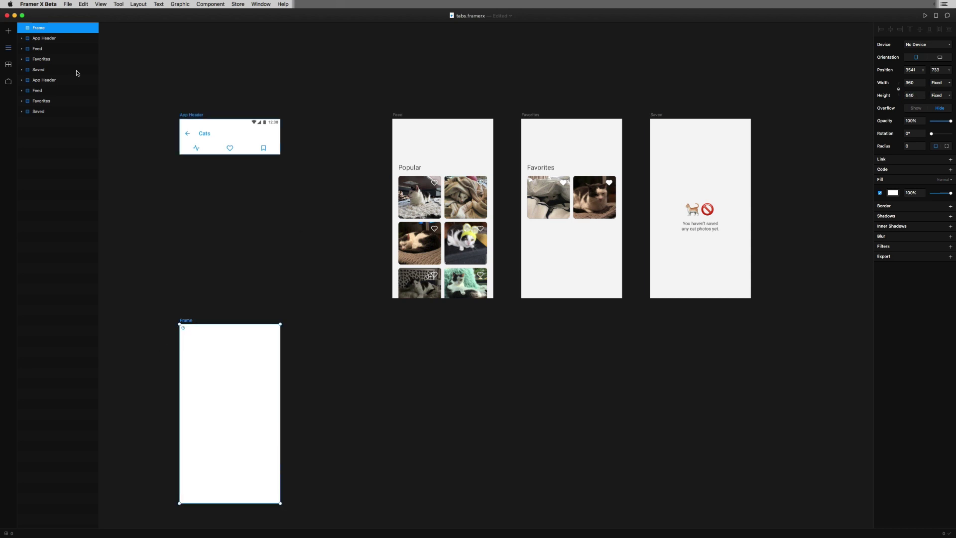
Rename the frame 'App' and move the App Header to its top.
double_click(38, 28)
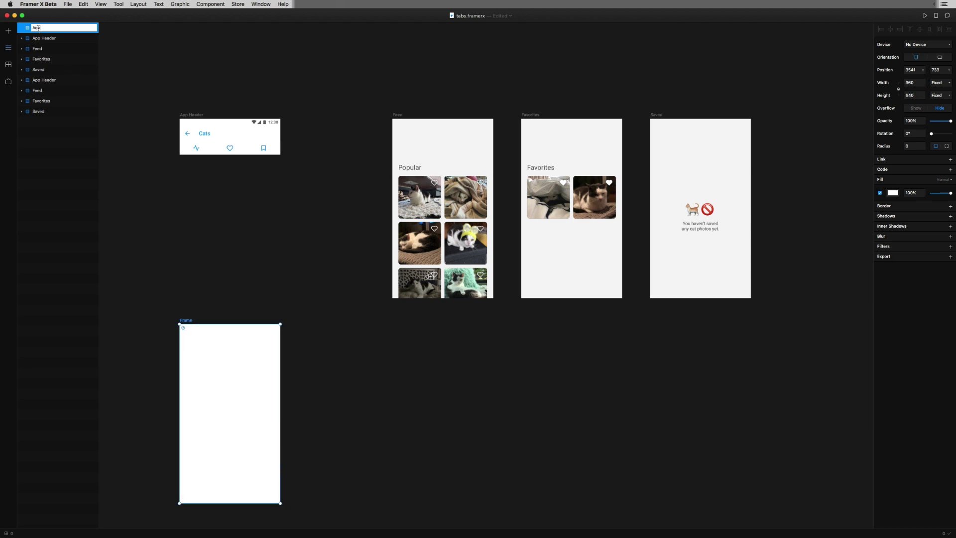
text(App)
key(Return)
drag(186, 135, 190, 331)
scroll(204, 285, down, 5)
Zoom the canvas to 100% and select the Popular Tab in the tab bar.
scroll(203, 285, left, 5)
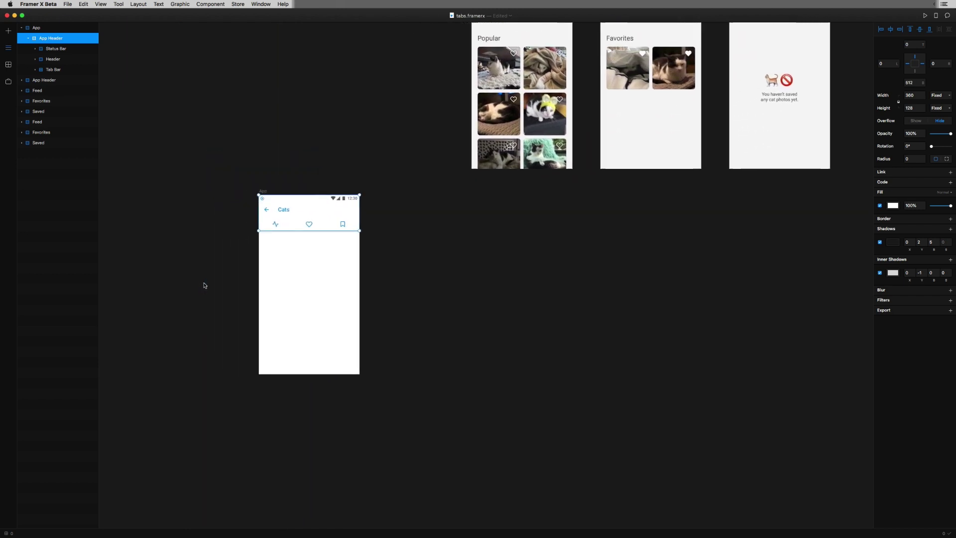
key(cmd+0)
scroll(204, 285, left, 5)
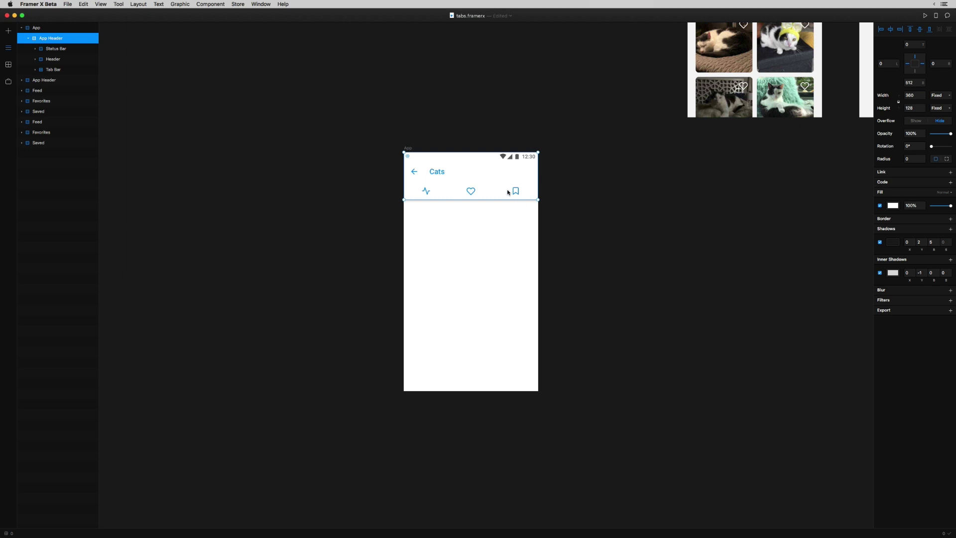
super+click(437, 190)
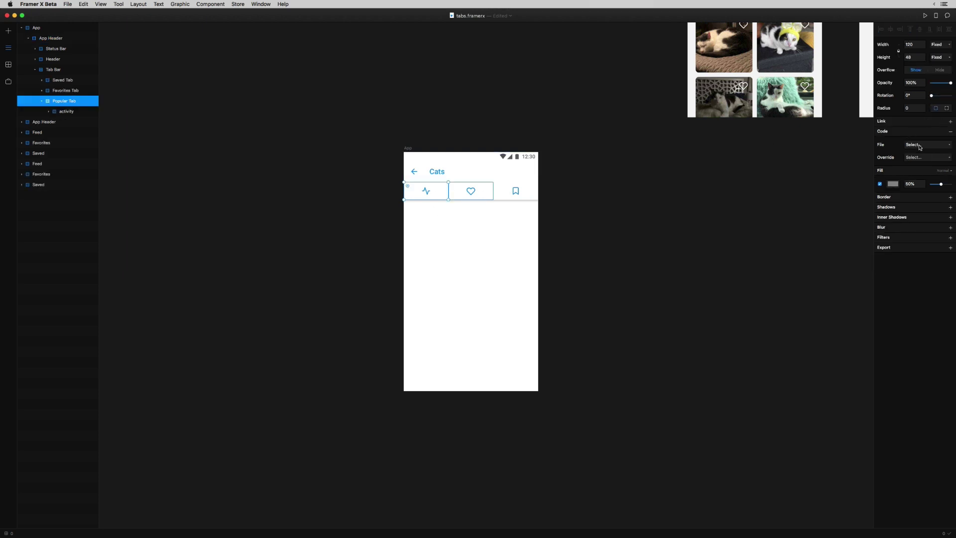
Set the Popular Tab's code File to App and dock Framer on the left half.
click(920, 147)
click(917, 155)
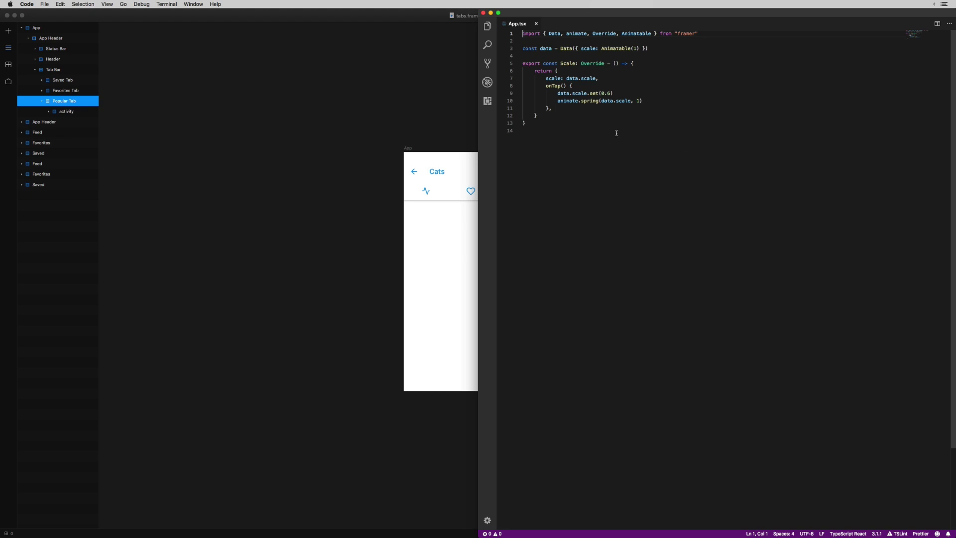
click(476, 99)
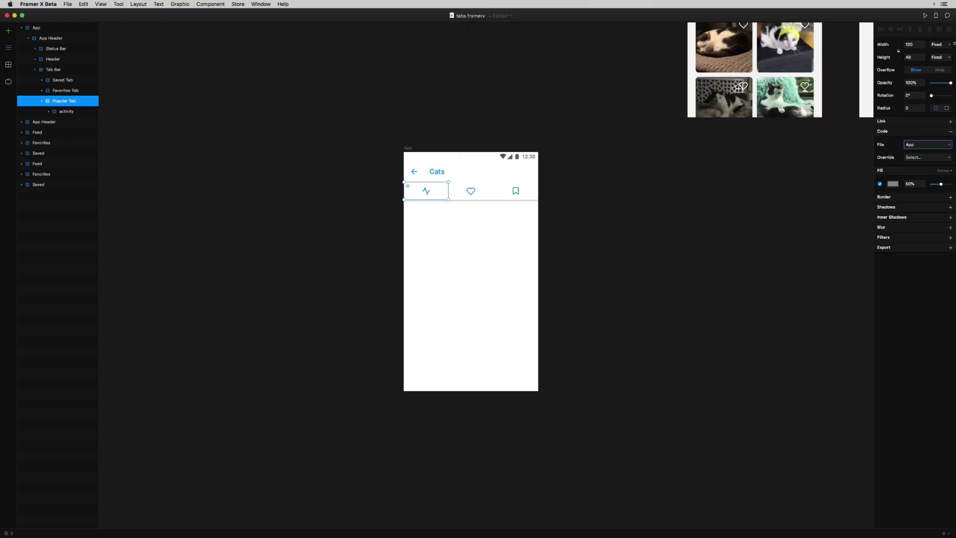
drag(639, 19, 8, 237)
Open a live App preview over the canvas, then start selecting the old override code in VS Code.
click(370, 231)
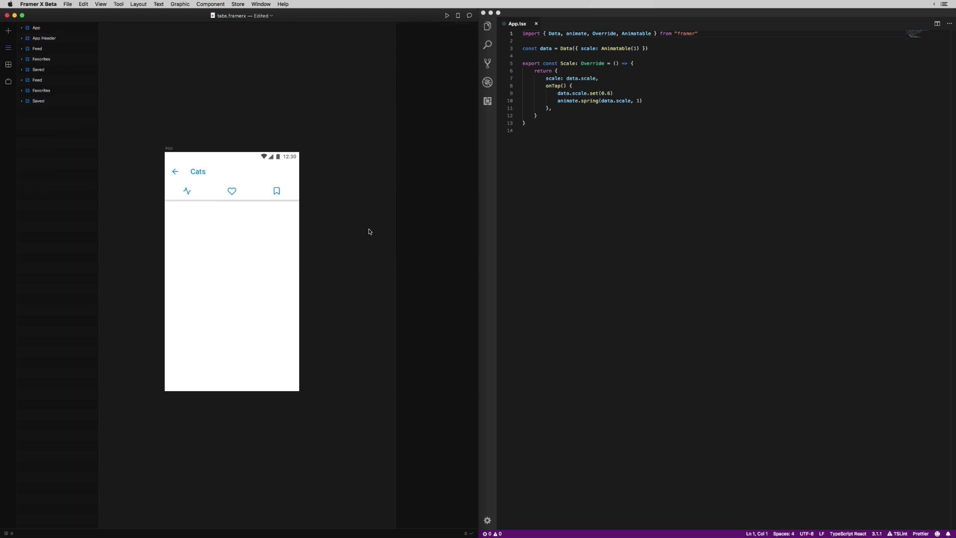
click(447, 15)
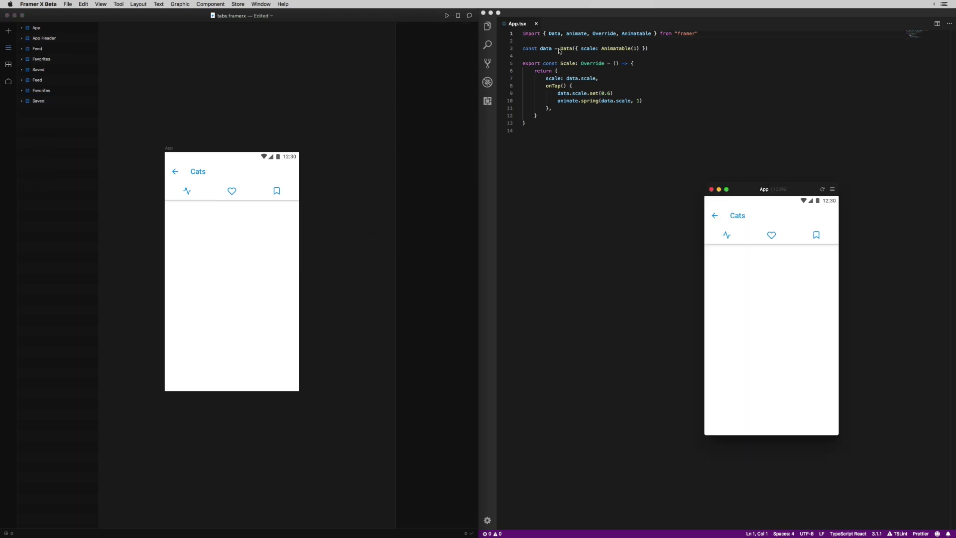
drag(807, 193, 414, 259)
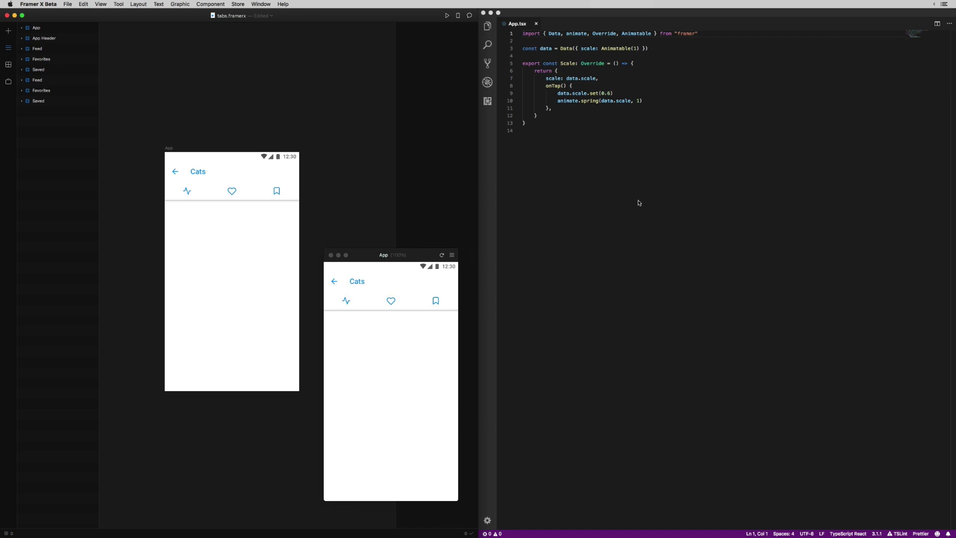
click(631, 202)
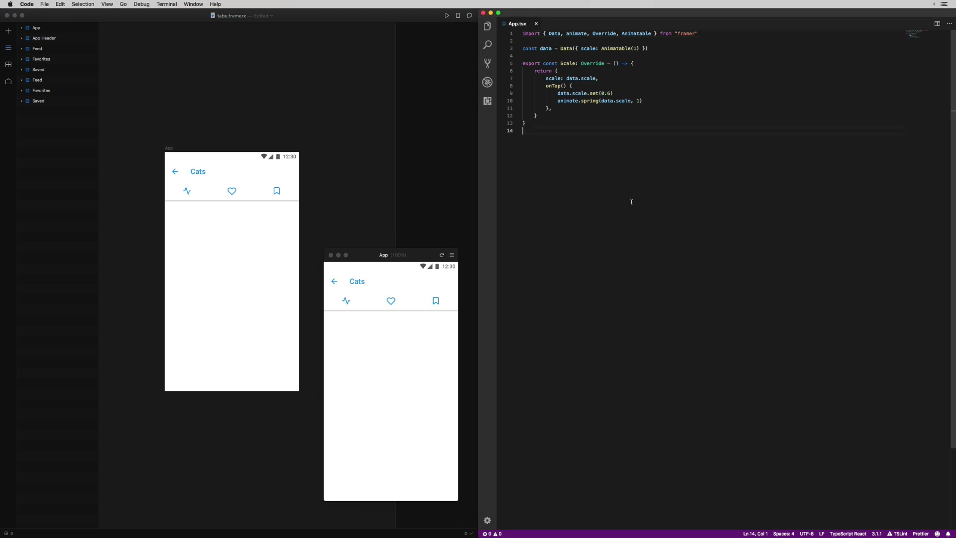
click(389, 303)
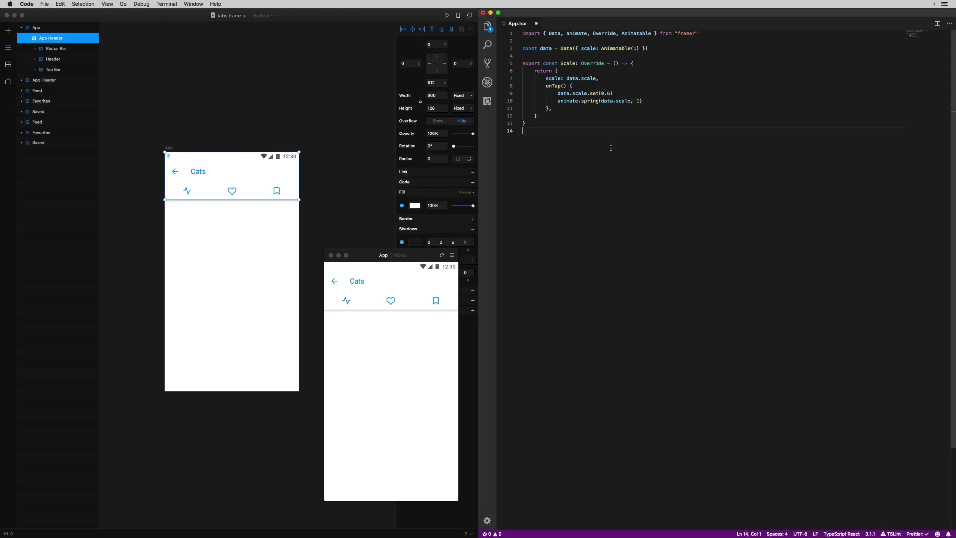
Replace the old data and Scale code in App.tsx with an empty 'export const tabButton: Override' and save.
drag(612, 145, 525, 61)
drag(400, 79, 395, 64)
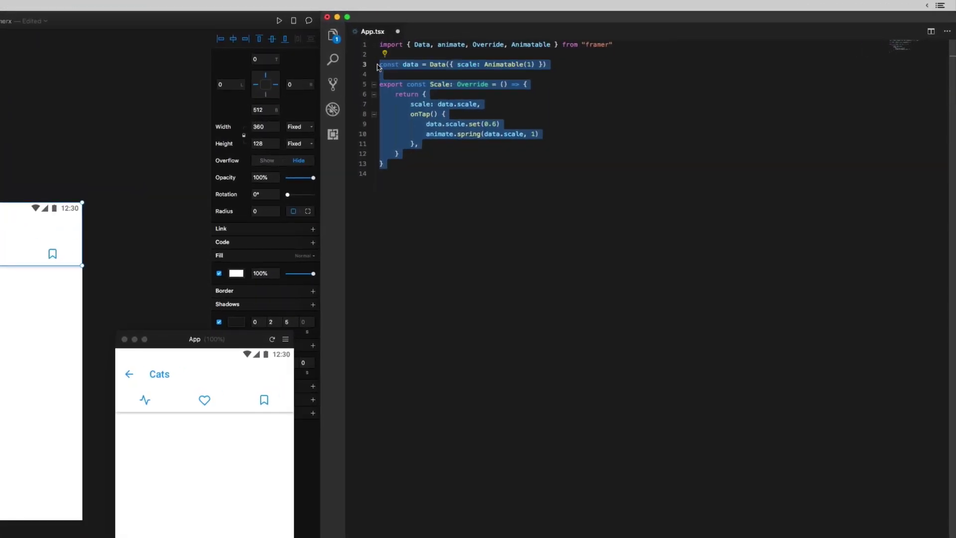
key(BackSpace)
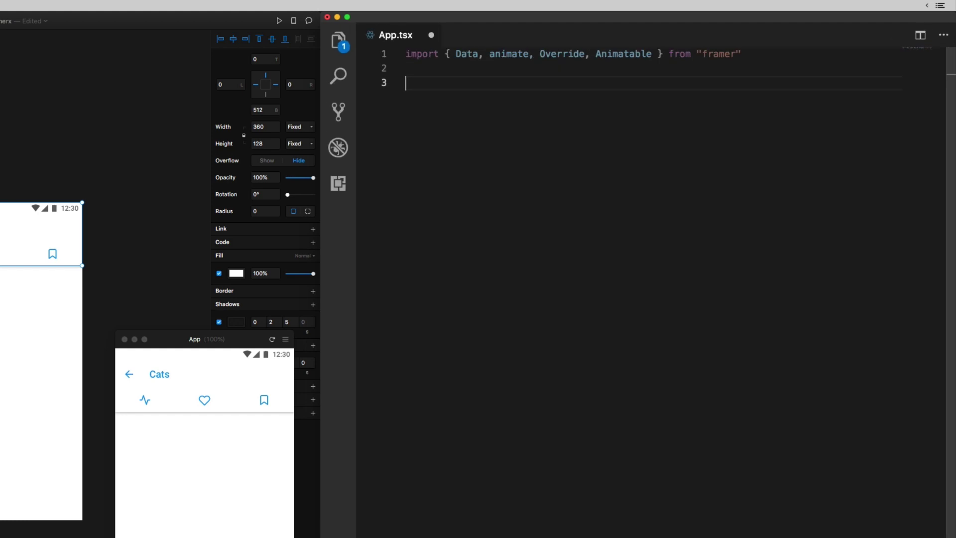
text(e)
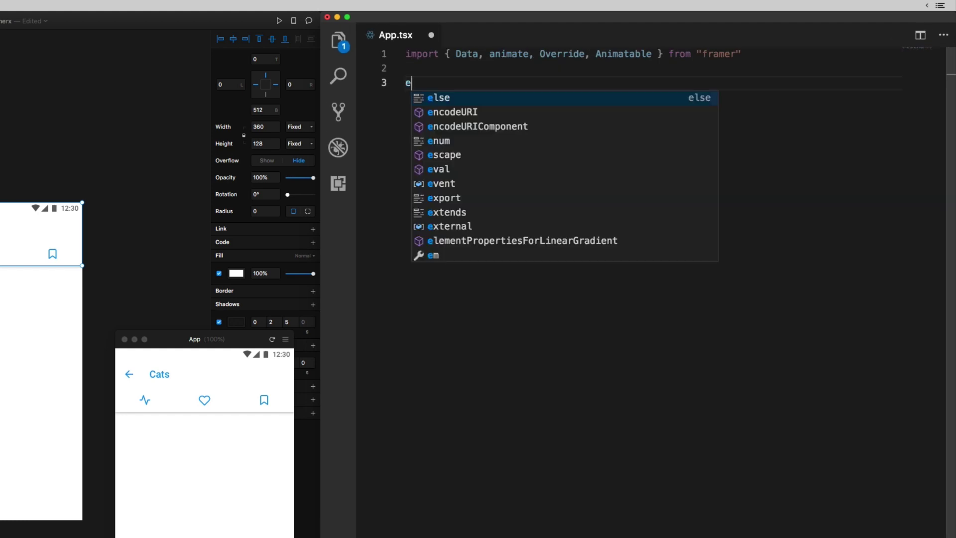
text(xport const tabBut)
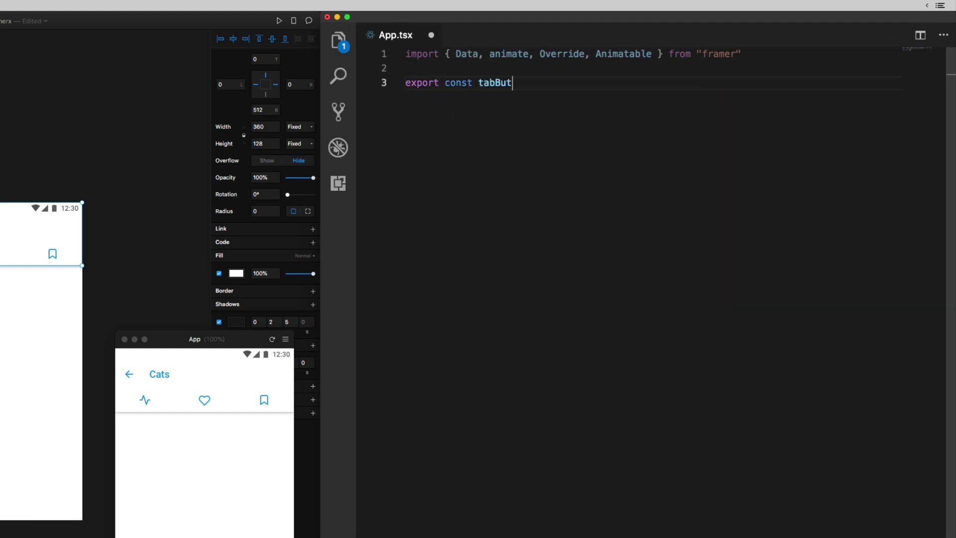
text(ton: Override = )
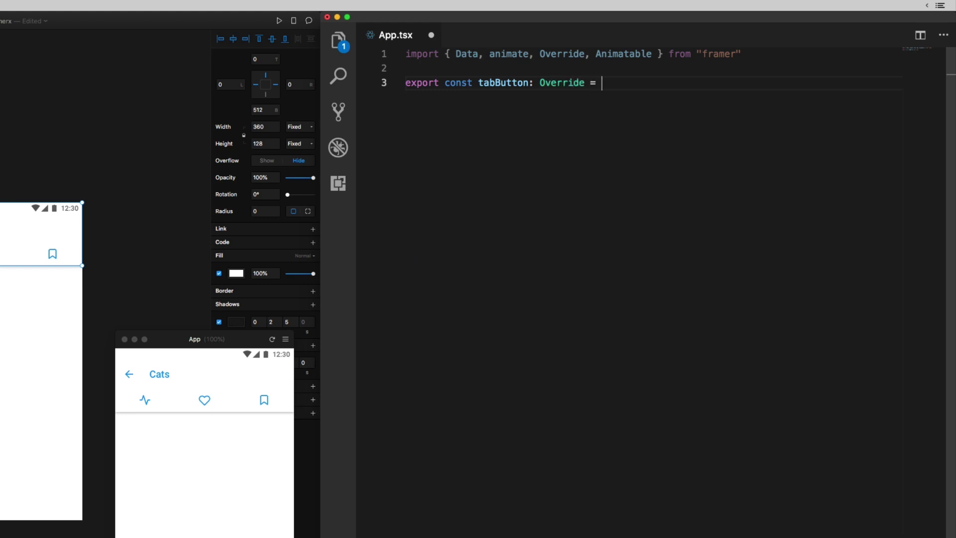
text(props => {)
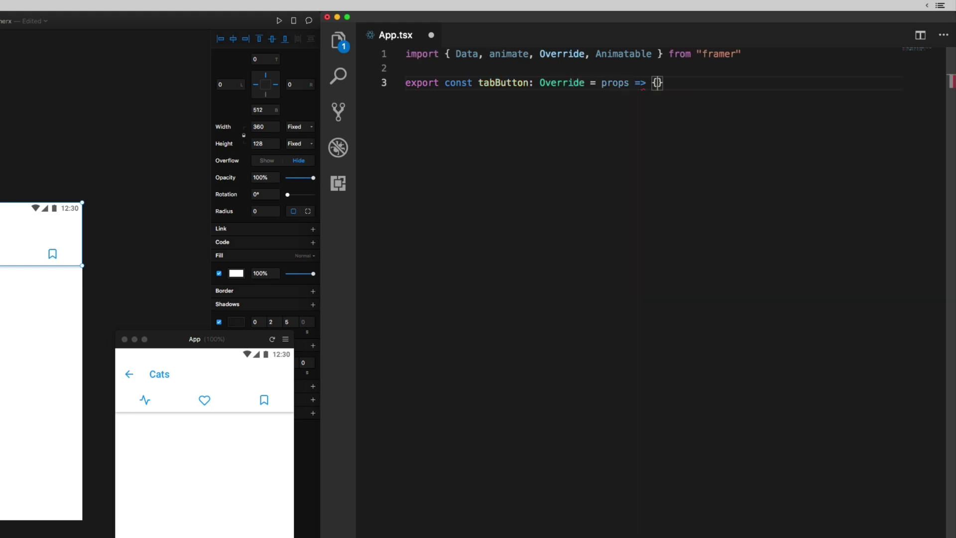
key(Return)
key(ctrl+s)
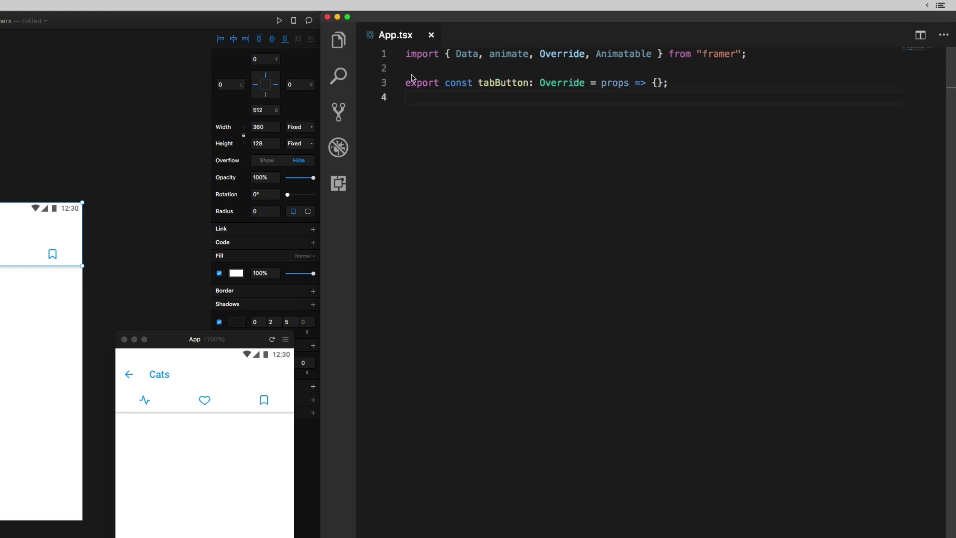
click(88, 273)
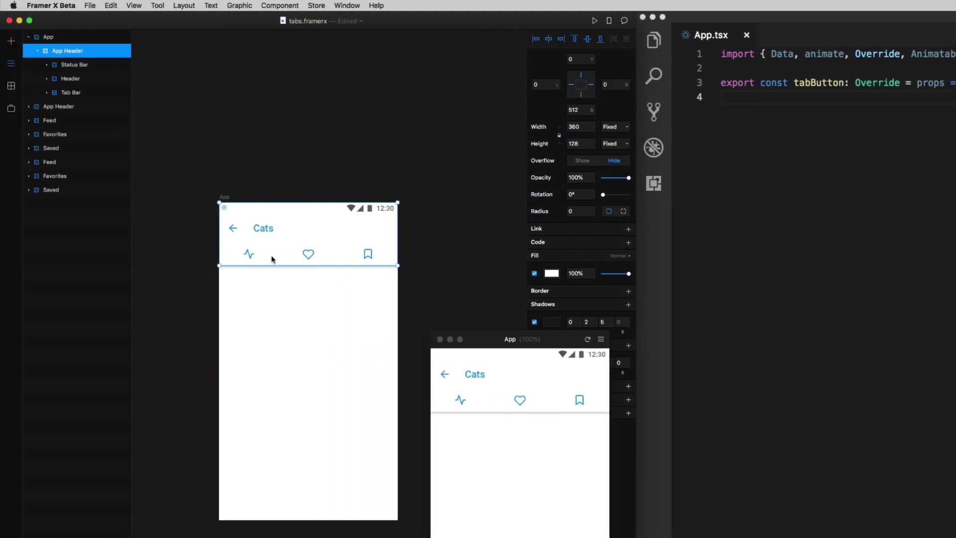
Set the Override of the Popular, Favorites and Saved tabs to tabButton.
click(271, 256)
click(606, 210)
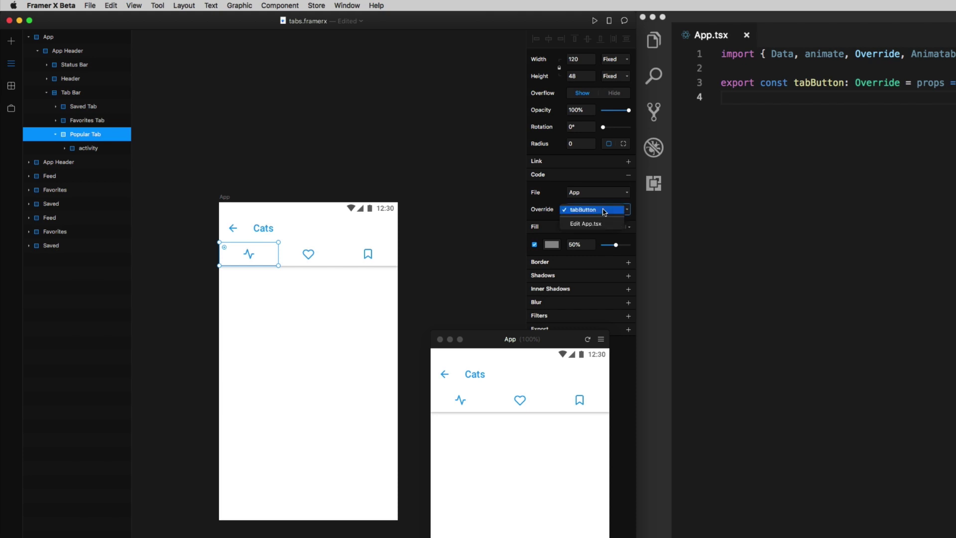
click(594, 210)
click(329, 260)
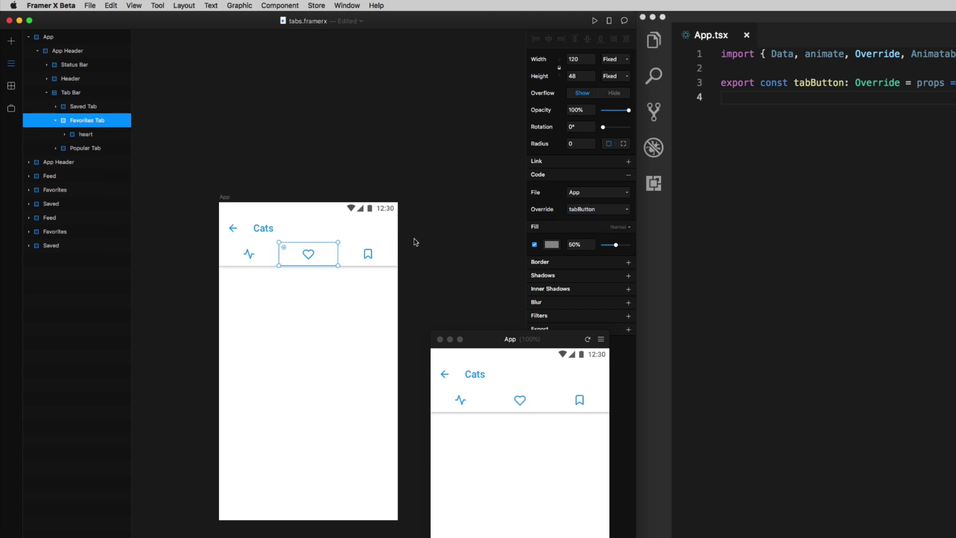
click(608, 209)
click(610, 208)
click(380, 255)
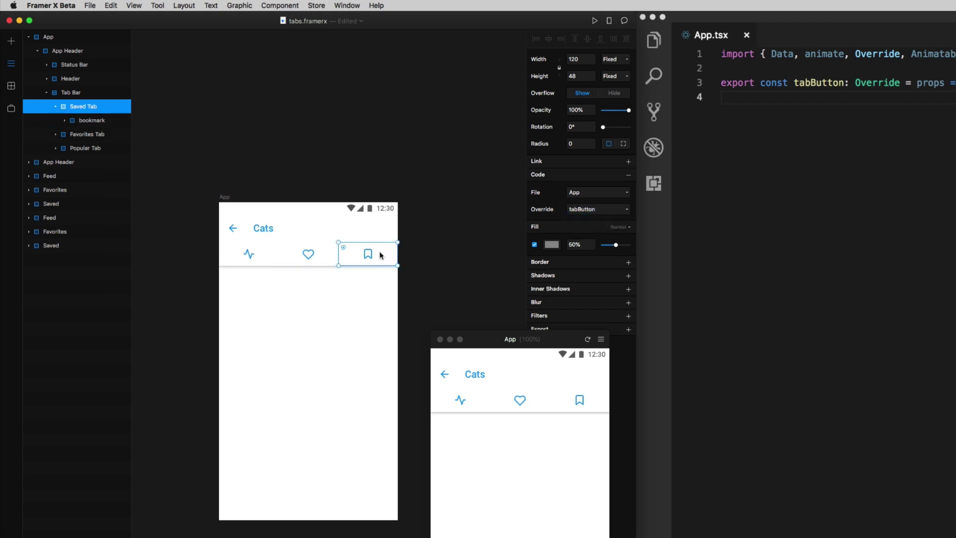
click(581, 212)
click(582, 211)
click(619, 213)
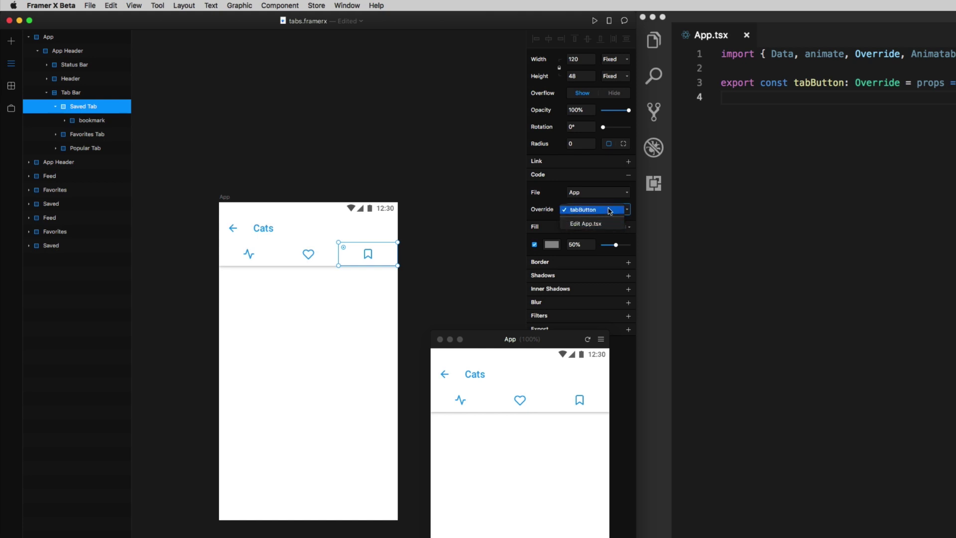
click(610, 211)
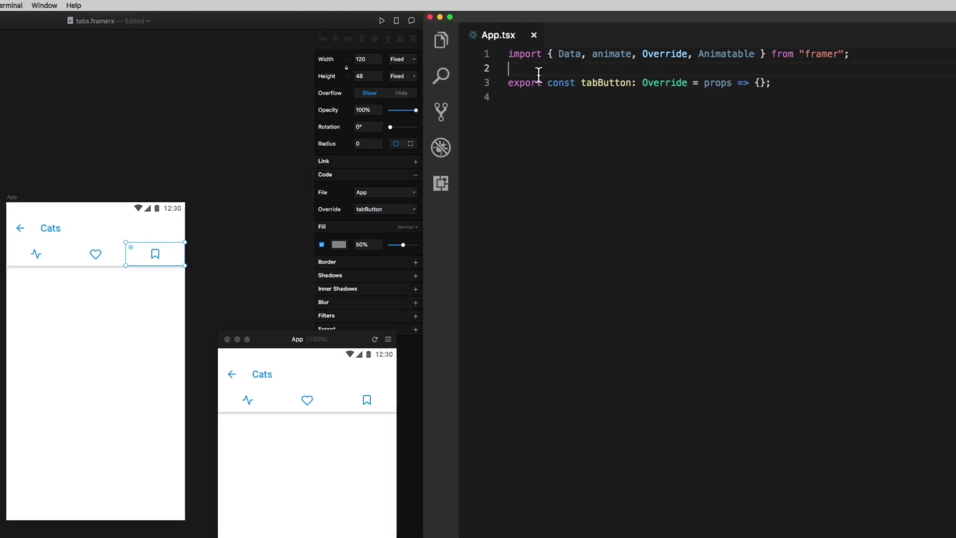
Add 'const data = Data({ currentTab: null })' above the tabButton override and save.
click(752, 73)
key(Return)
key(Return)
click(406, 83)
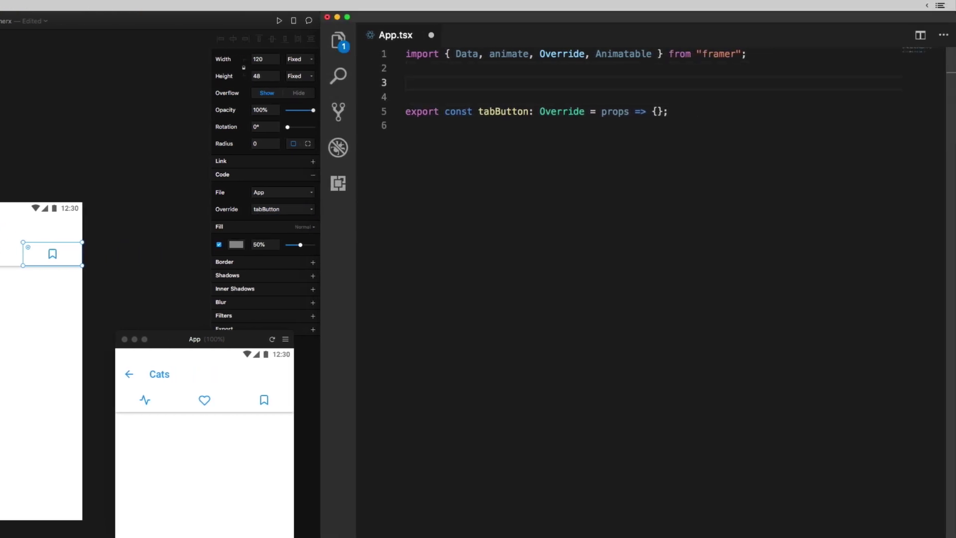
text(const data = Data({)
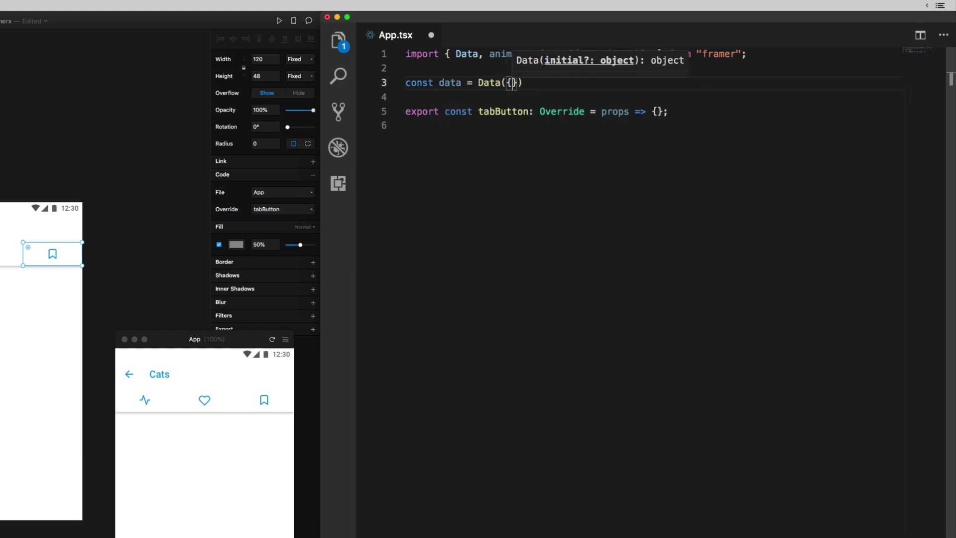
key(Return)
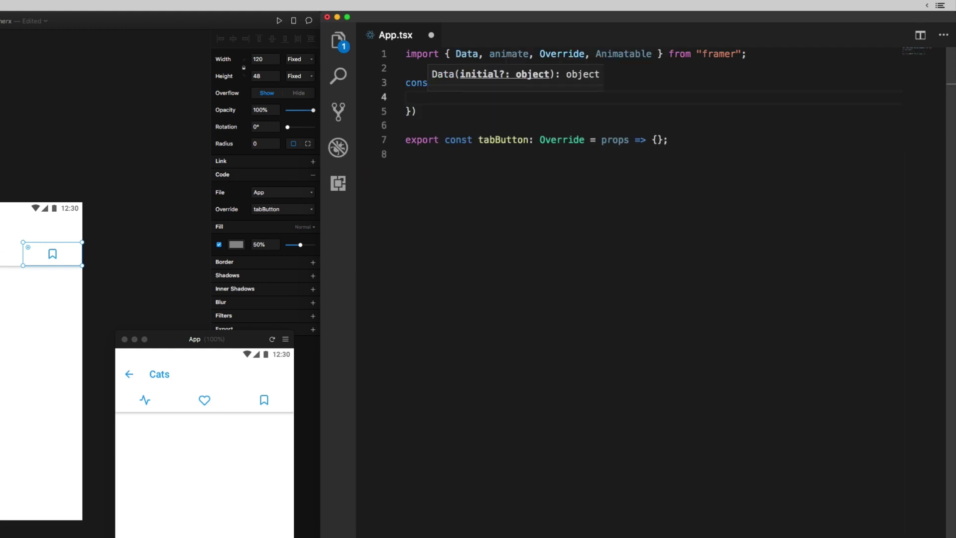
click(440, 111)
click(441, 98)
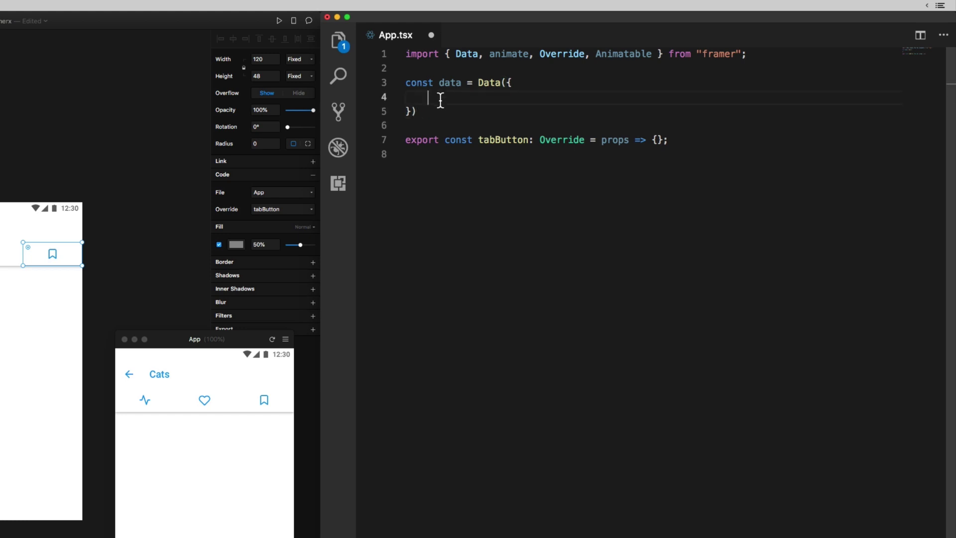
text(currentTab: null)
key(ctrl+s)
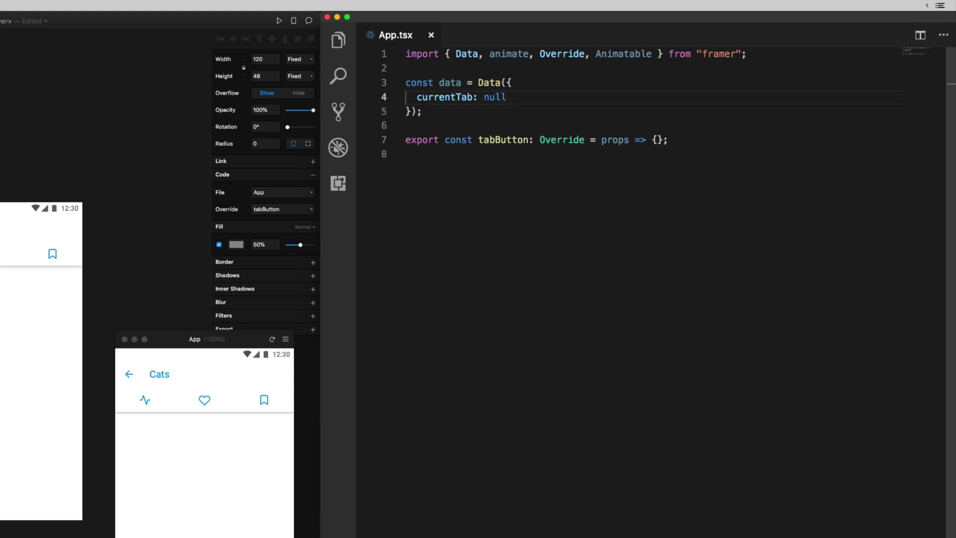
click(446, 125)
click(658, 140)
Make tabButton return an onTap handler that sets data.currentTab = props.id, and save.
key(Return)
text(return {)
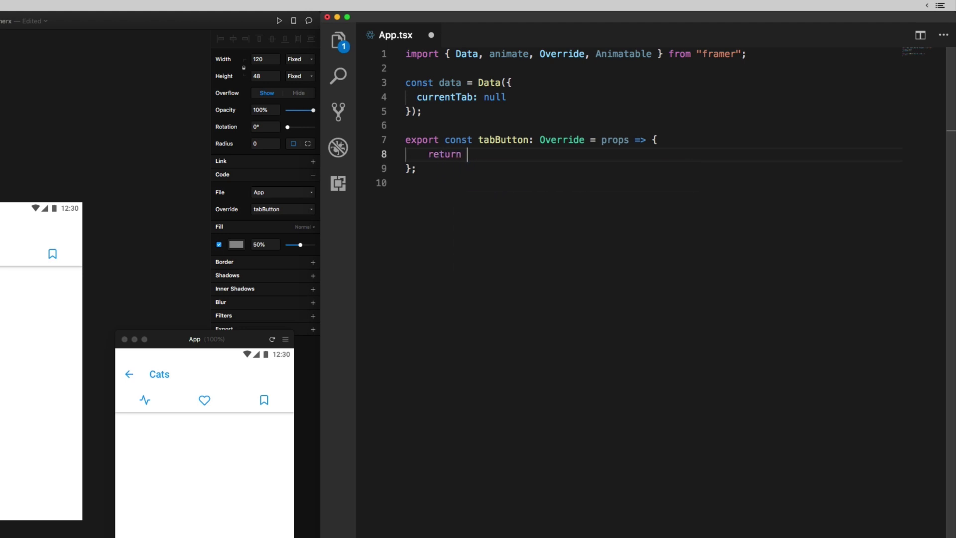
key(Return)
text(onTa)
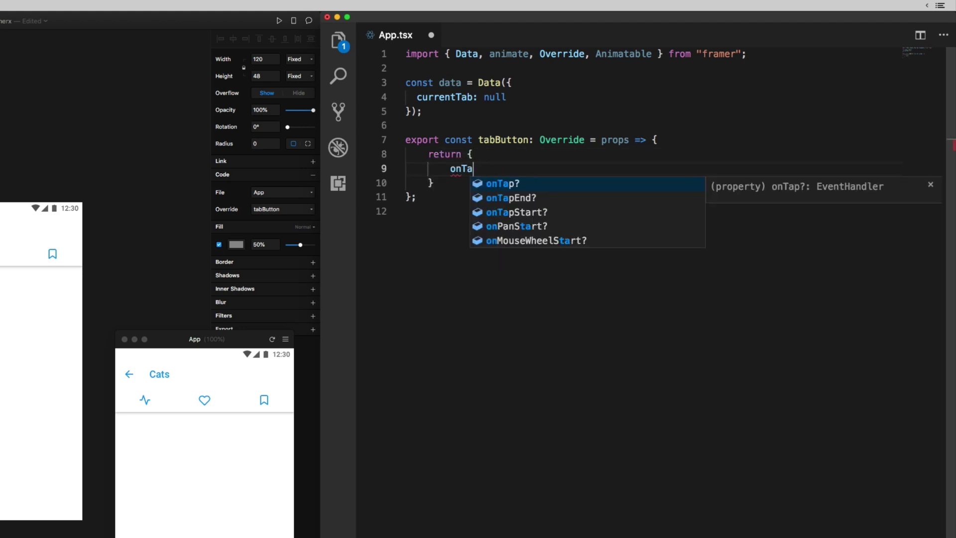
text(p() {)
key(Return)
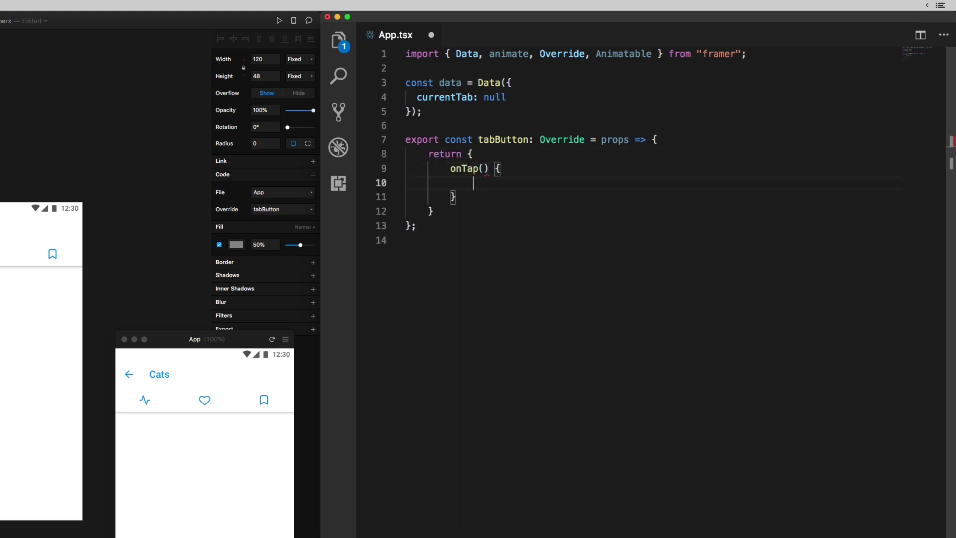
text(data.current)
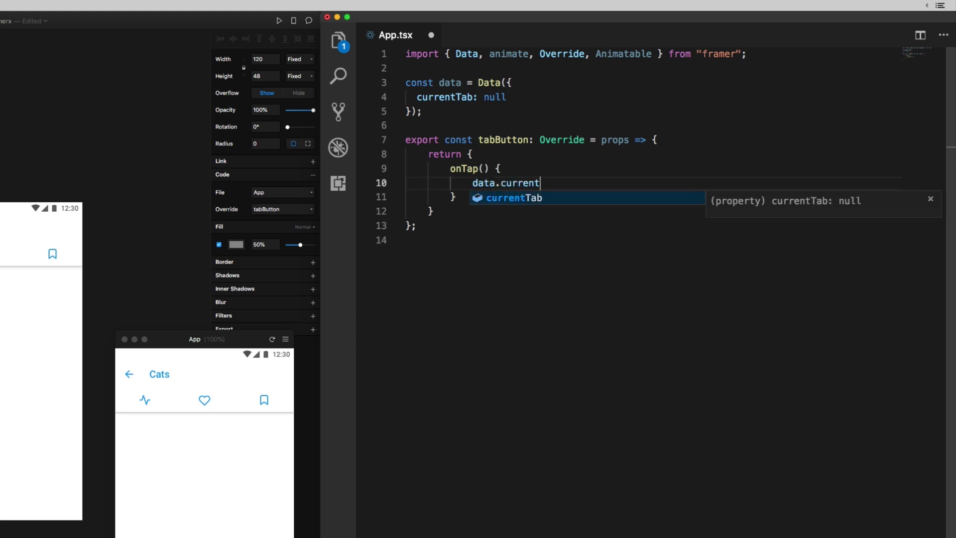
text(Tab = props.id;)
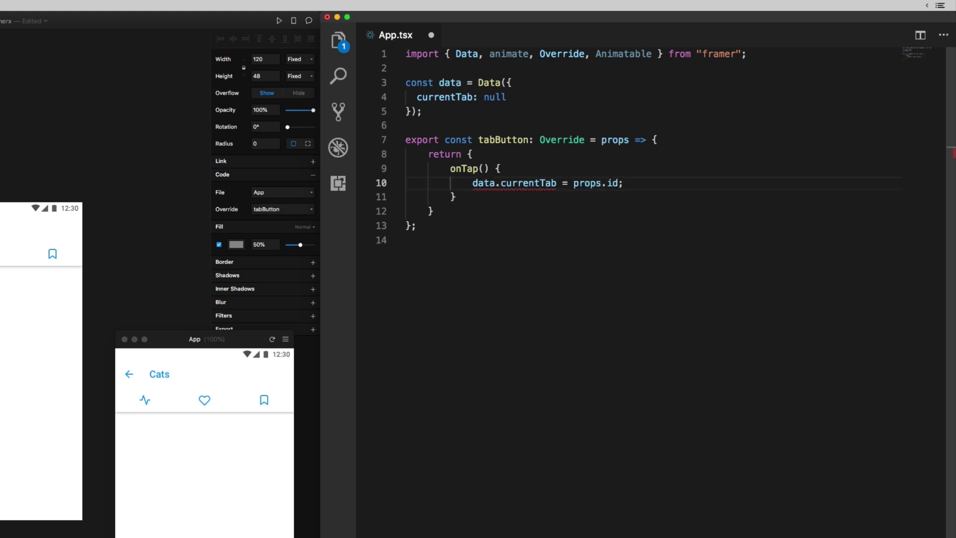
key(ctrl+s)
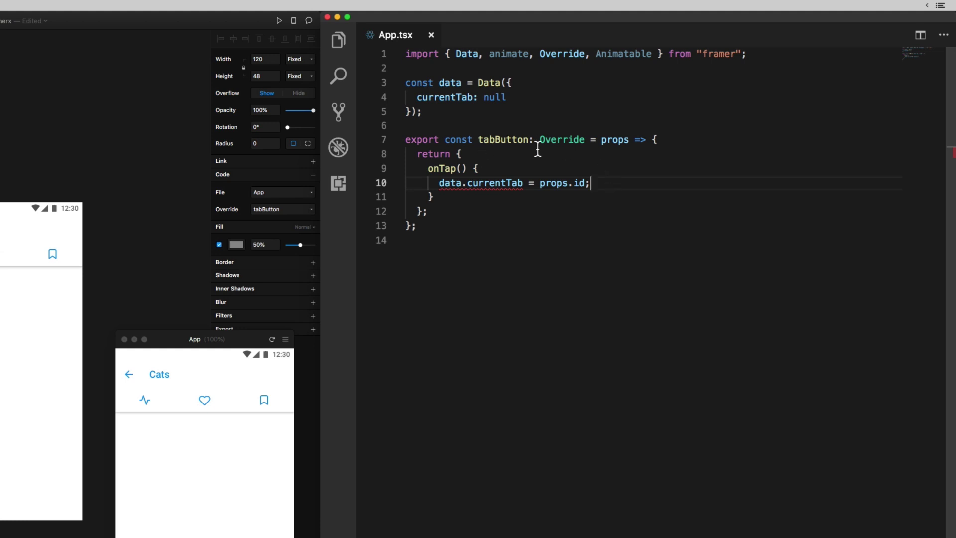
Add tabOpacity of 0.5, set to 1 when data.currentTab equals props.id.
click(668, 142)
key(Return)
text(let tabOp)
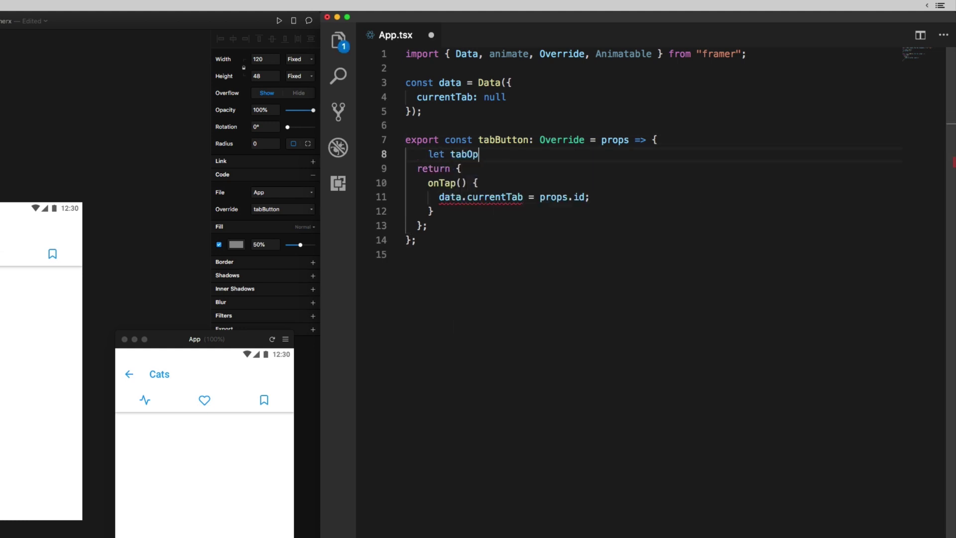
text(acity = 0.5)
key(ctrl+s)
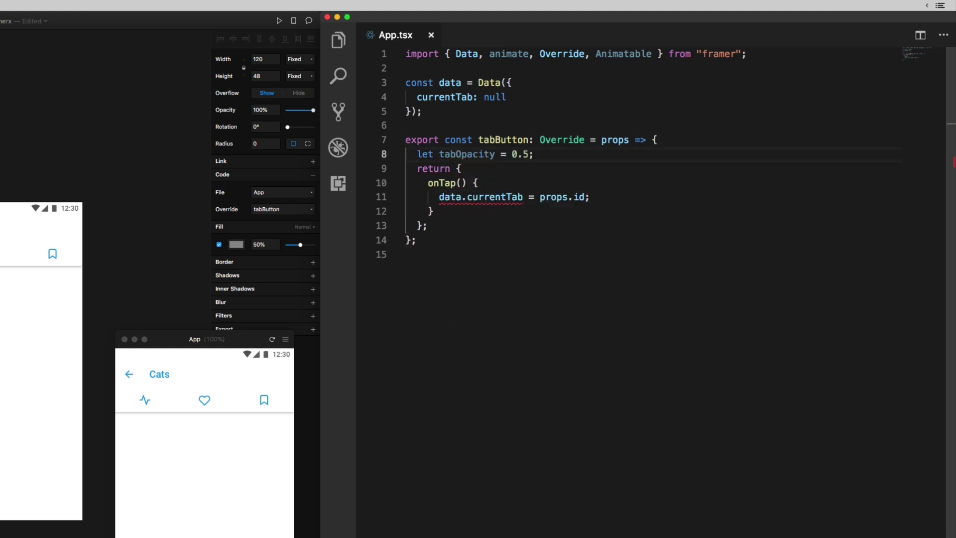
key(Return)
text(if (data.currentTab =)
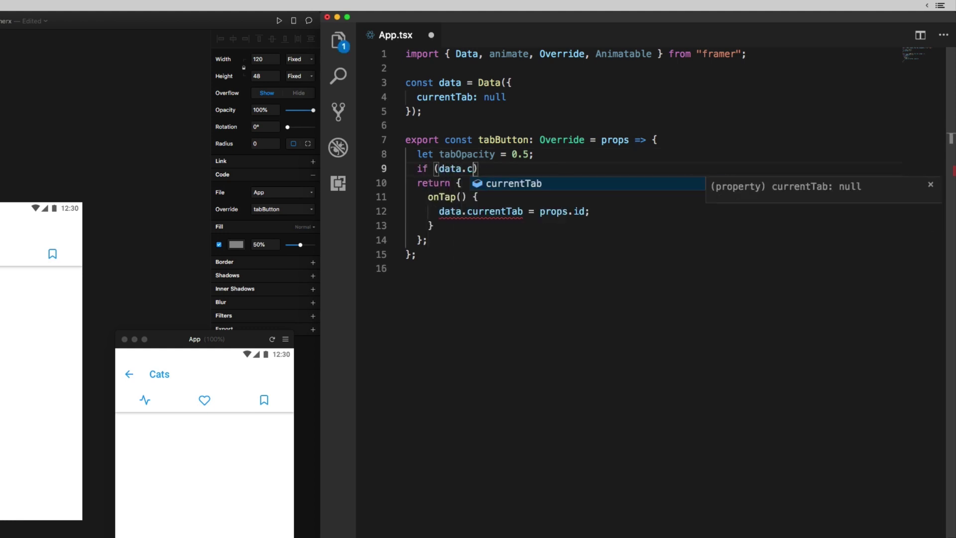
text(== props.id) tabOp)
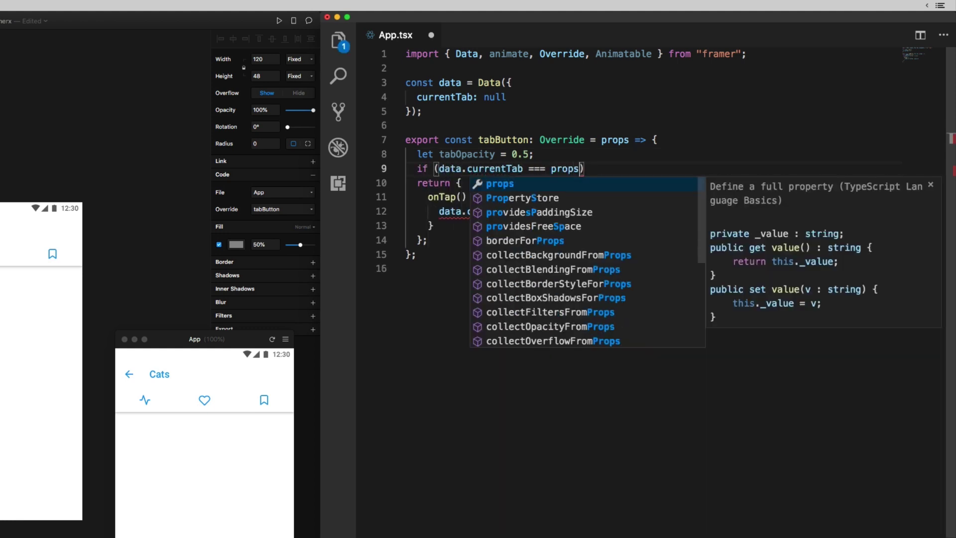
text(acity = 1;)
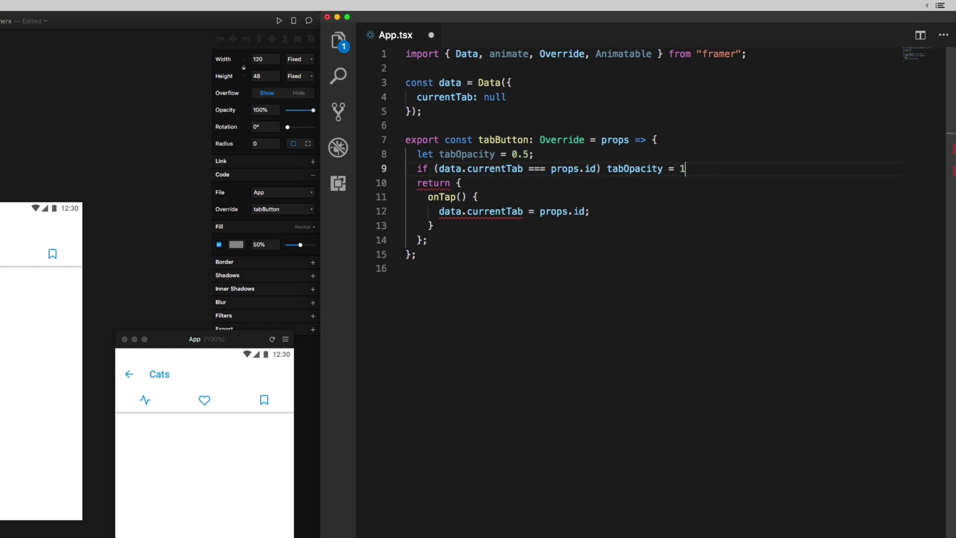
key(ctrl+s)
Return 'opacity: tabOpacity' from the override and save the file.
click(483, 183)
key(Return)
text(opacit)
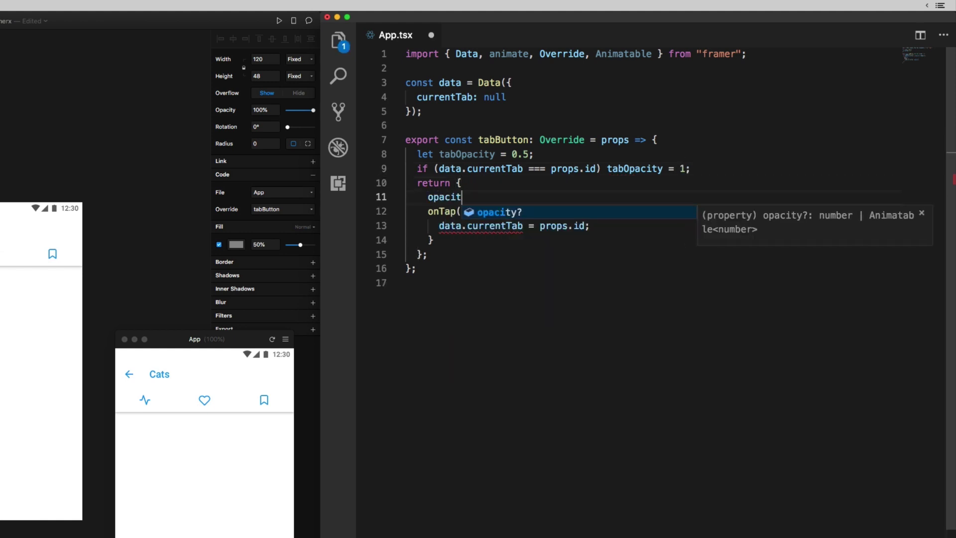
text(y: tabOpacity;)
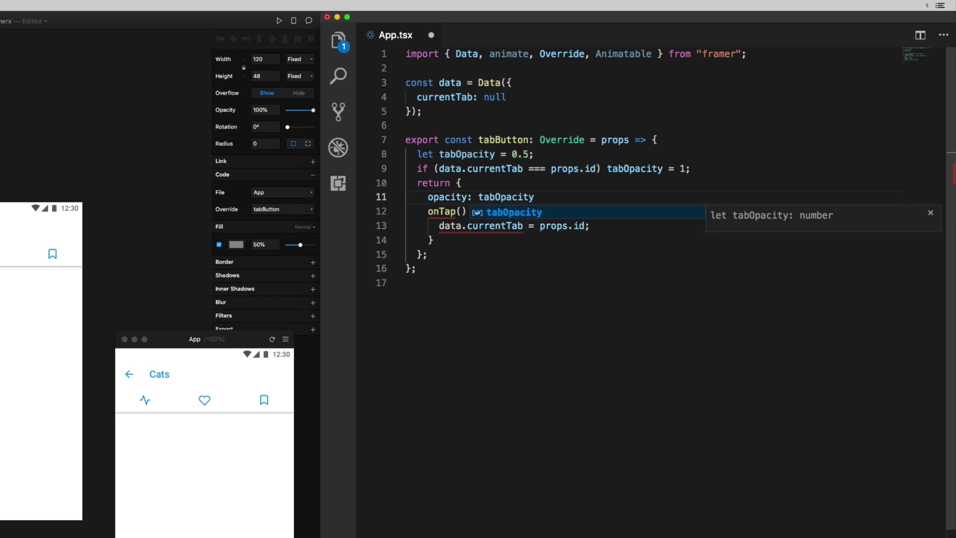
key(ctrl+s)
click(489, 314)
Tap the pulse, heart and bookmark tabs in the preview to check the active-tab highlighting.
click(154, 396)
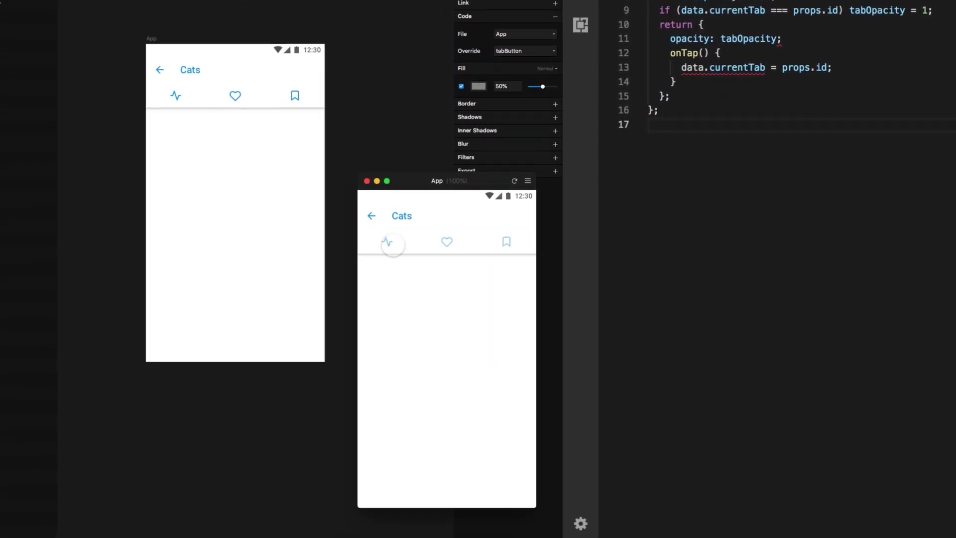
click(231, 394)
click(266, 393)
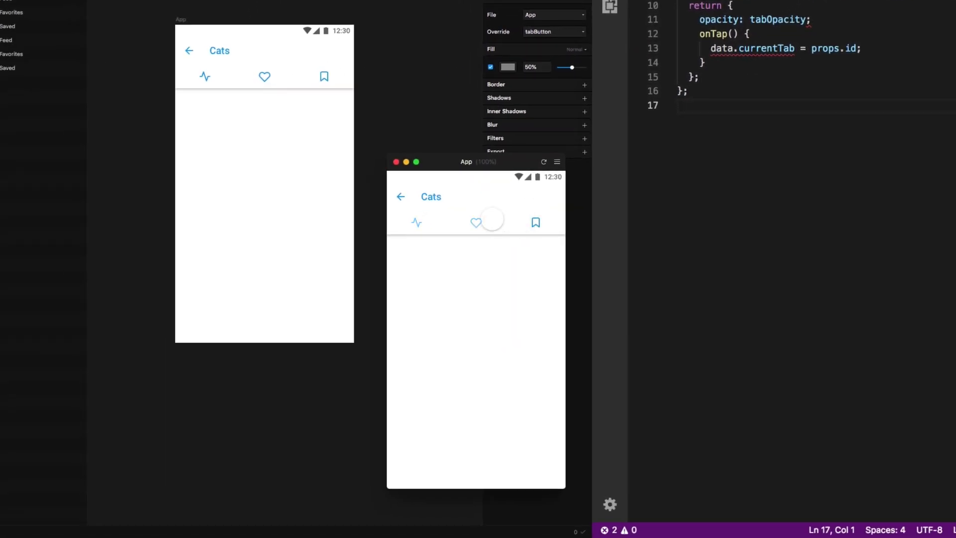
click(476, 222)
click(417, 223)
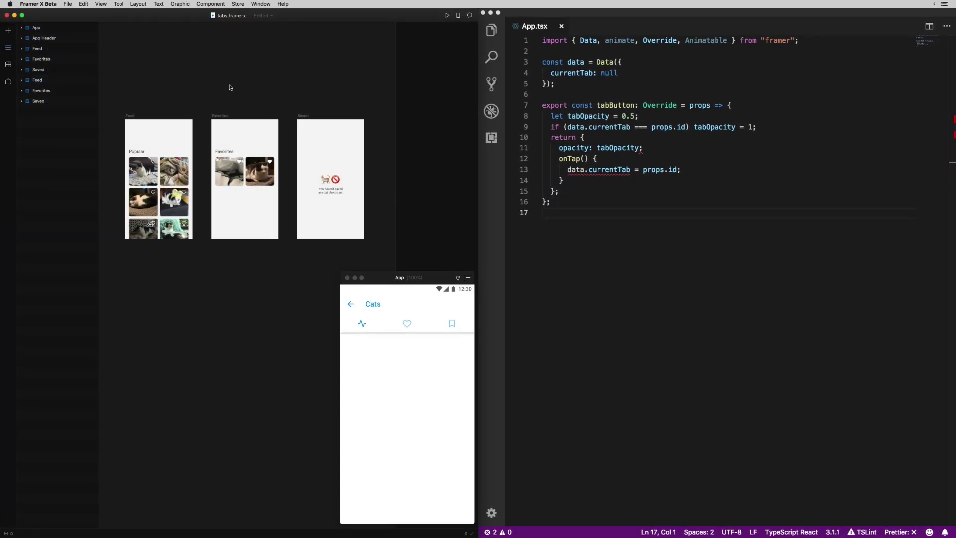
Place Favorites and Saved flush beside Feed and wrap all three screens in a 1080×640 frame.
click(131, 116)
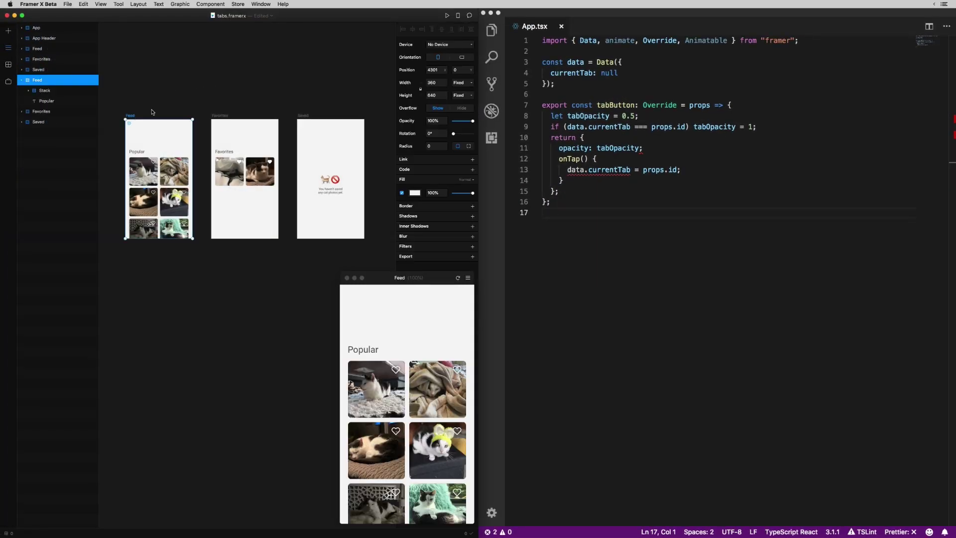
click(220, 115)
click(305, 116)
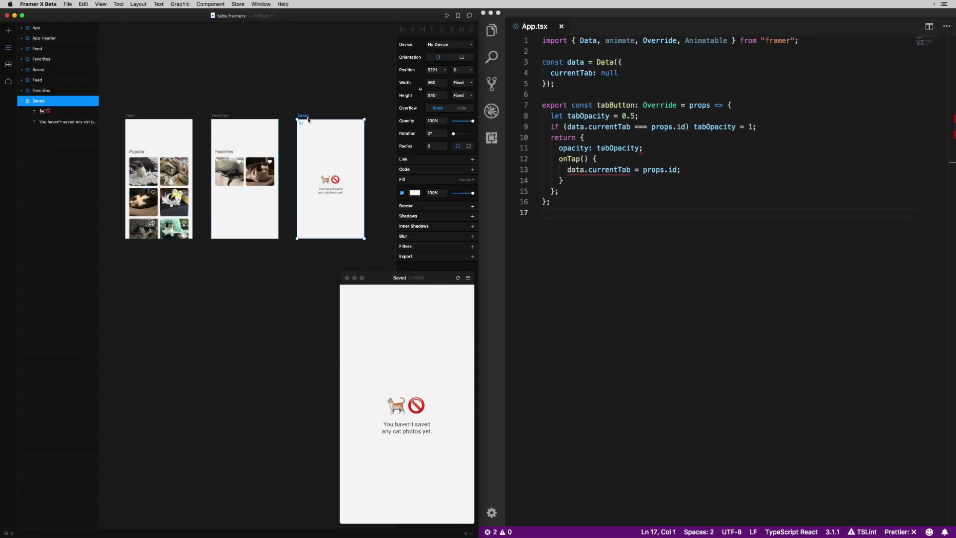
click(220, 116)
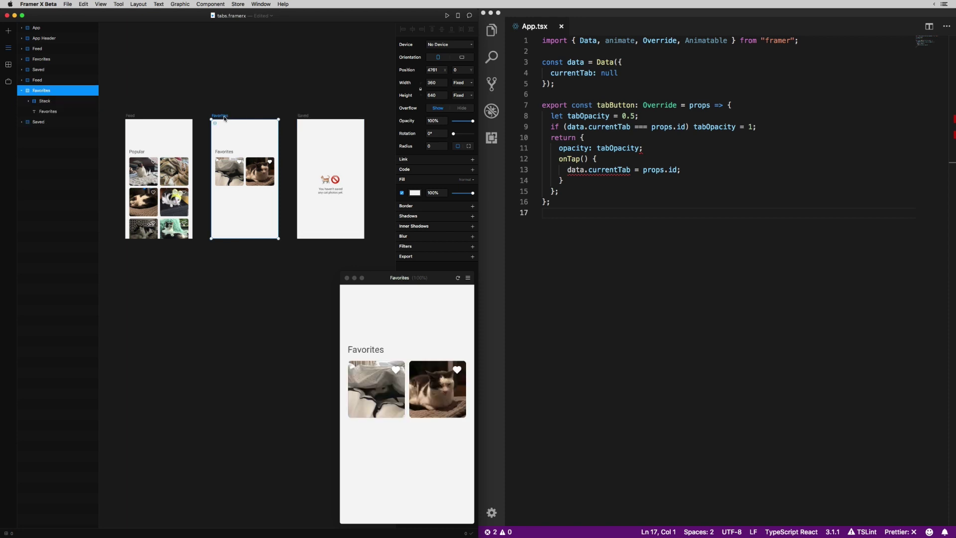
drag(224, 119, 205, 119)
click(279, 96)
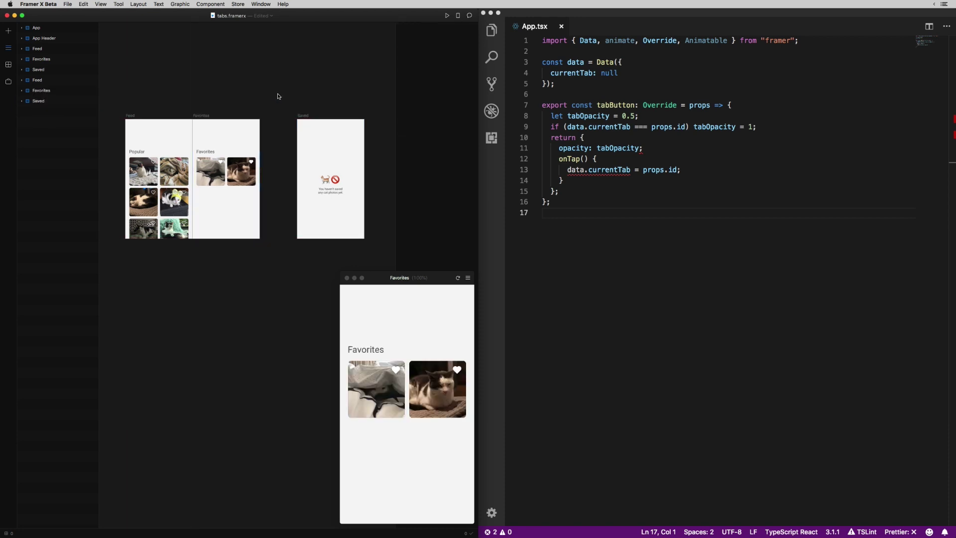
drag(306, 116, 268, 119)
click(284, 98)
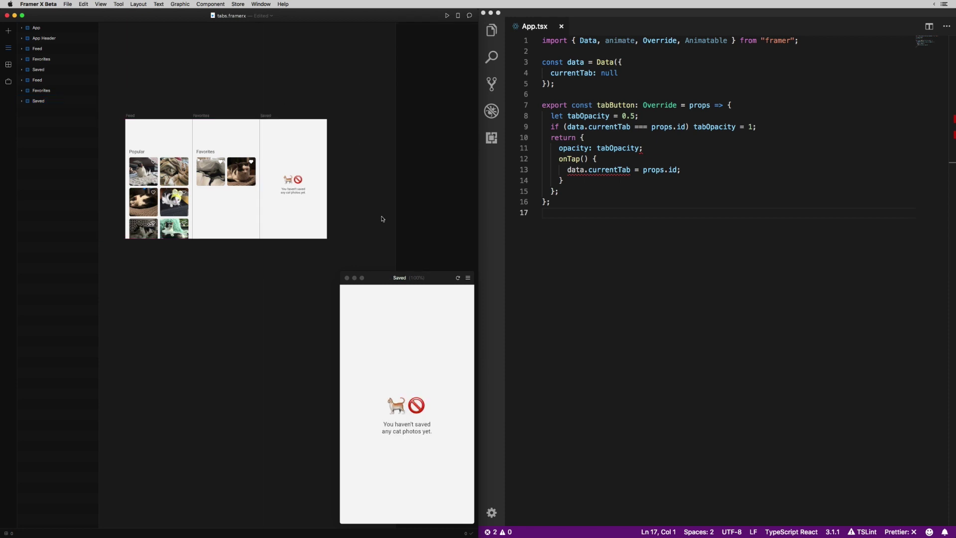
drag(343, 265, 115, 105)
key(super+alt+Return)
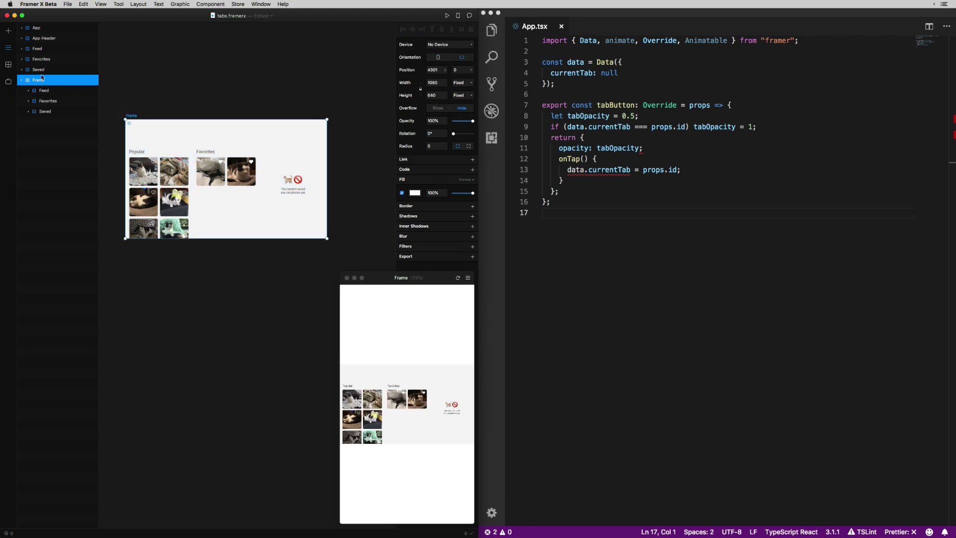
Rename the wrapping frame to 'App Screens'.
double_click(35, 81)
text(App Screens)
key(Return)
Check the positions of the Favorites and Saved screens inside App Screens.
scroll(123, 81, left, 5)
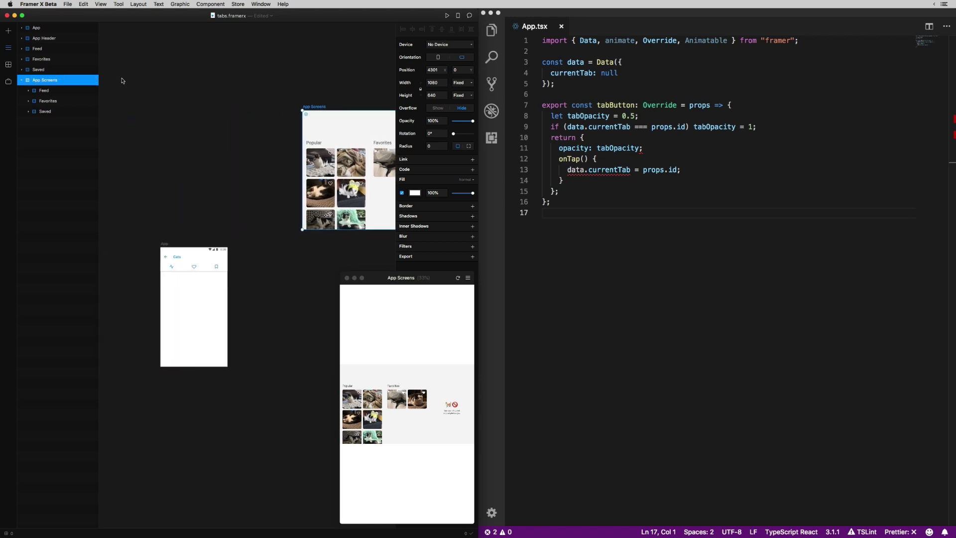
scroll(353, 131, right, 5)
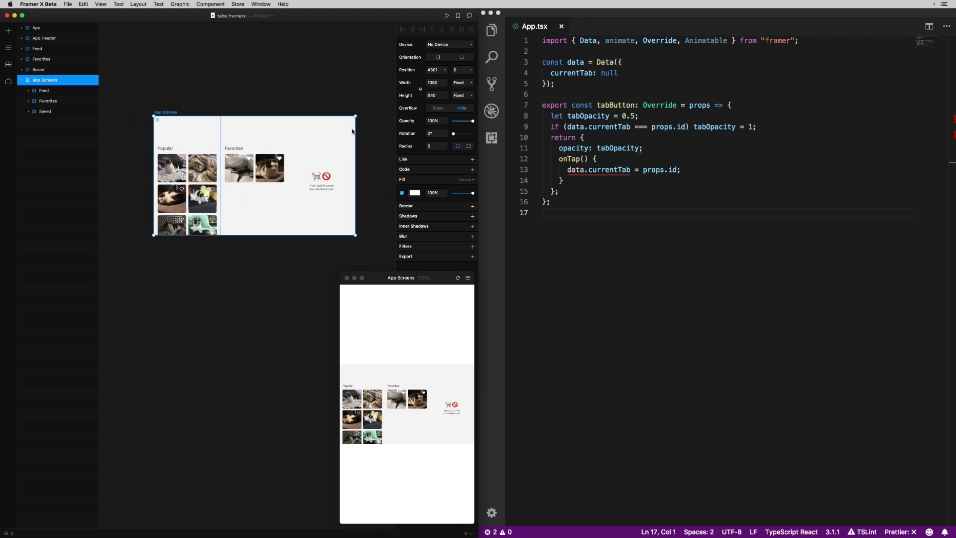
click(240, 221)
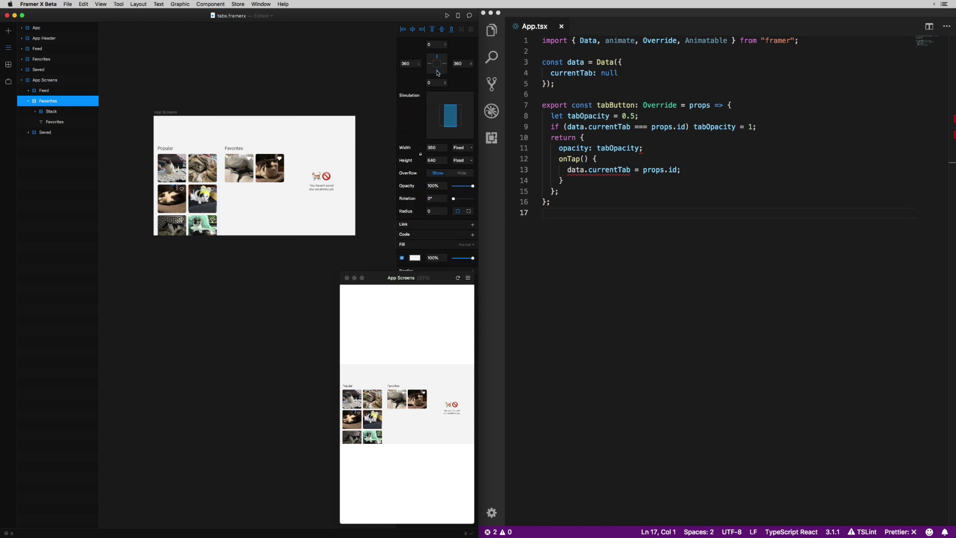
click(331, 206)
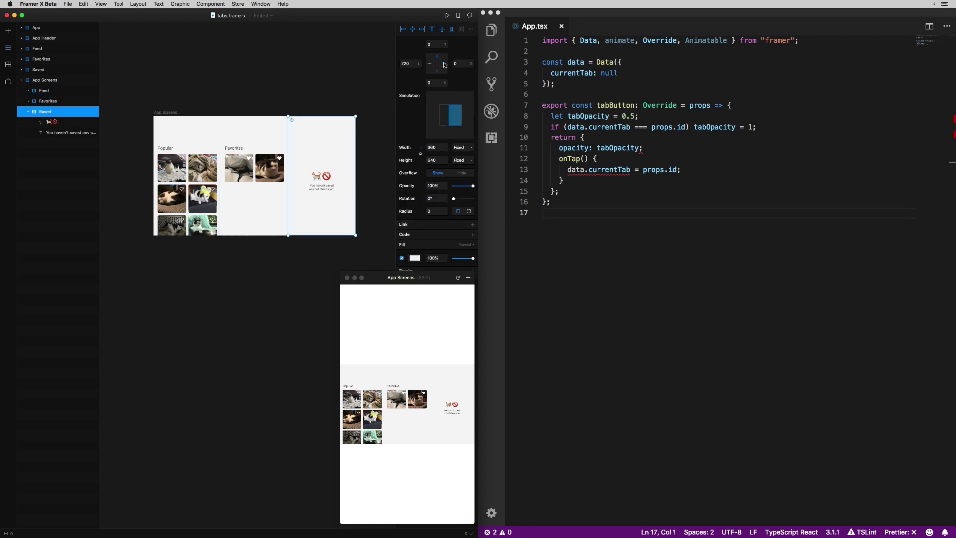
mouse_move(435, 70)
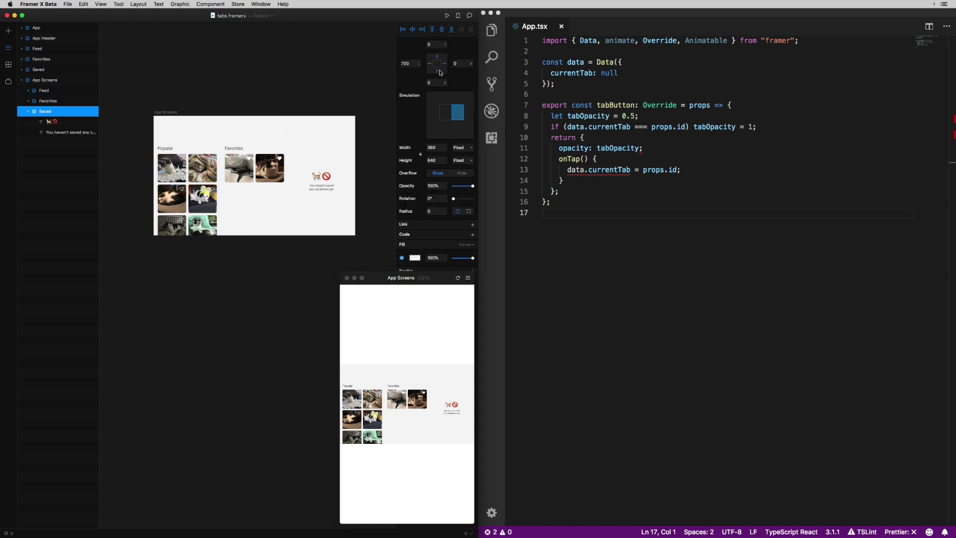
click(240, 267)
Drop App Screens into the App frame, snapped just below the header.
scroll(239, 265, left, 5)
drag(302, 100, 158, 261)
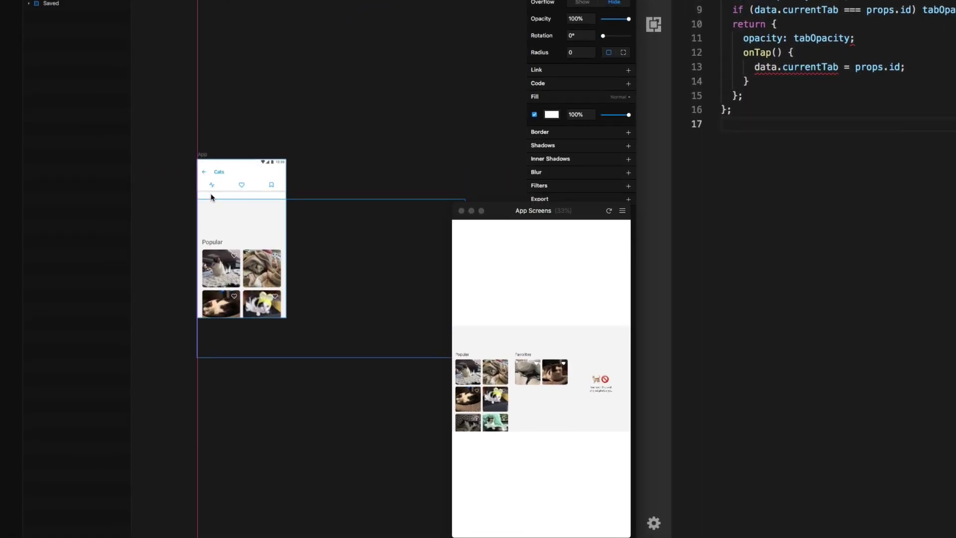
drag(212, 197, 205, 200)
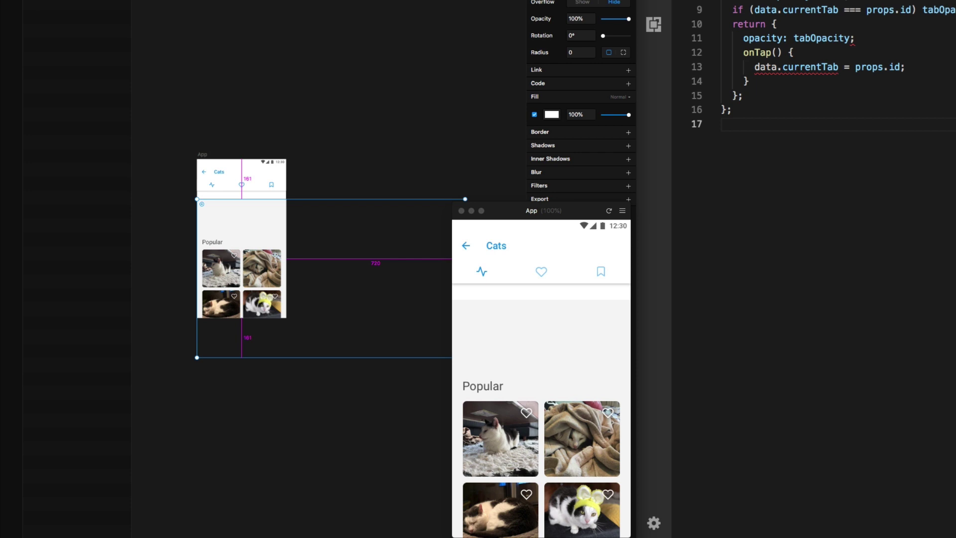
drag(234, 274, 234, 235)
Shift the App Screens strip by one 360-wide screen so Favorites shows in the App frame.
scroll(236, 232, down, 3)
scroll(236, 233, down, 3)
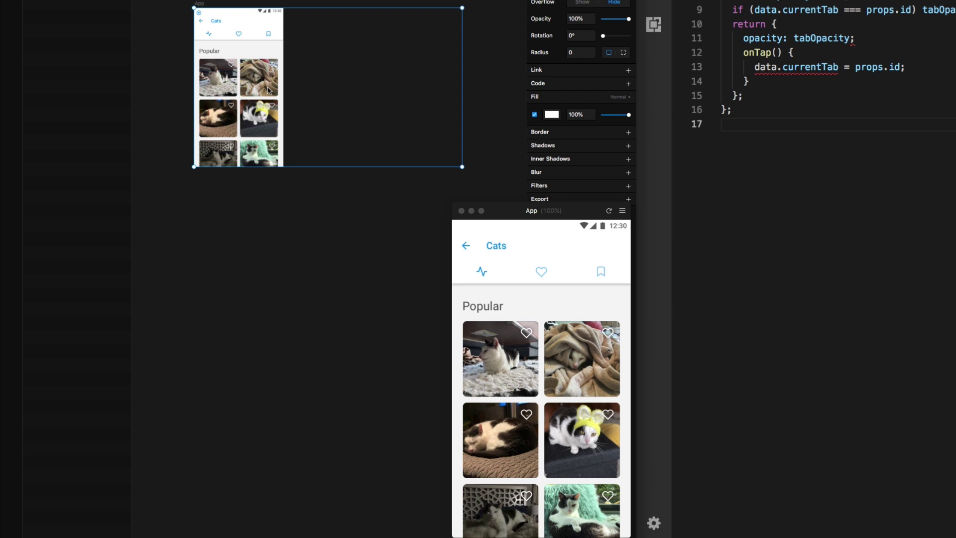
drag(269, 89, 347, 93)
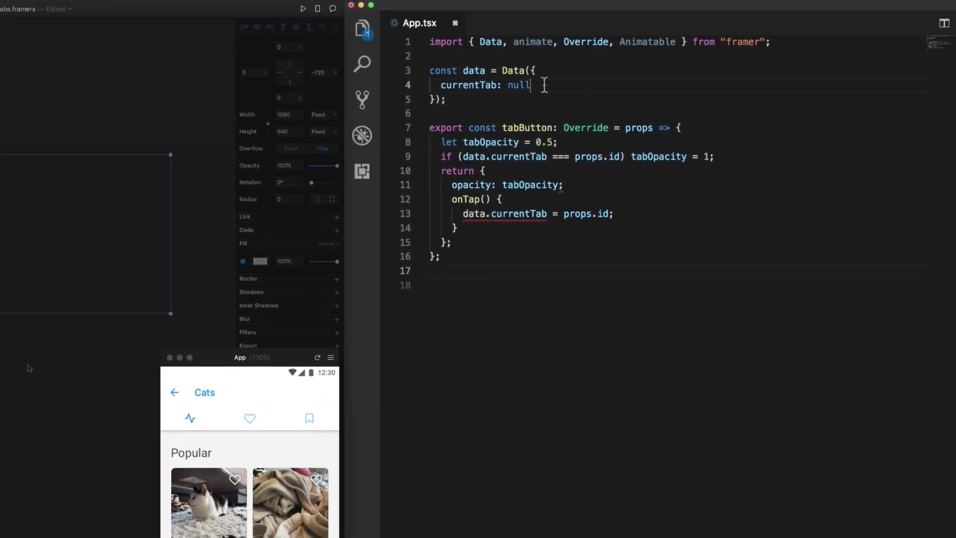
double_click(544, 85)
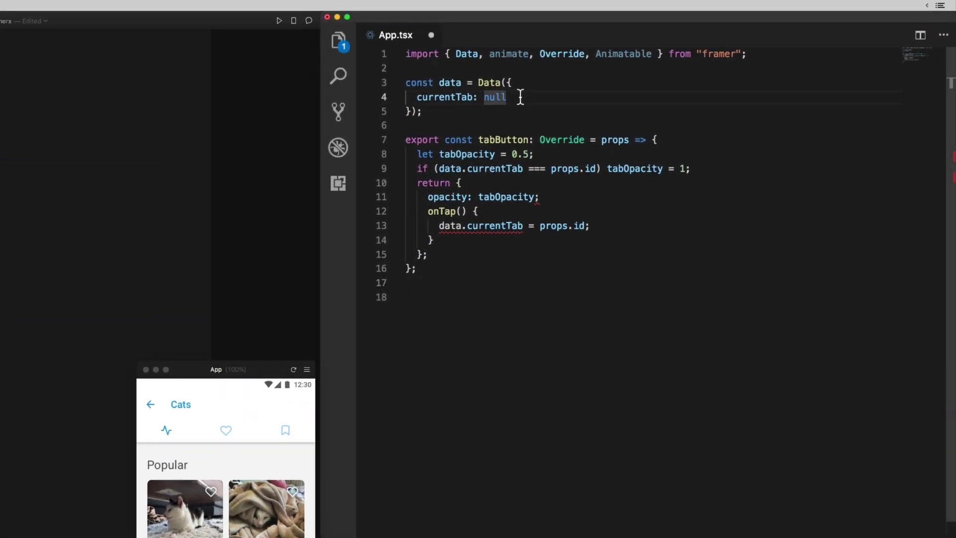
Add 'containerLeft: Animatable(0)' after currentTab in the data store and save.
click(520, 96)
text(,)
key(Return)
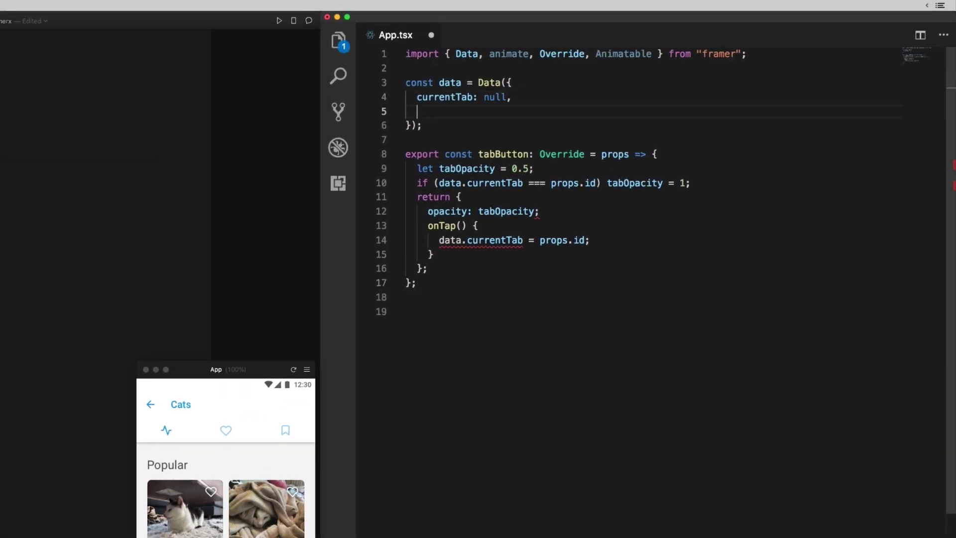
text(containerLeft: Animatabbl)
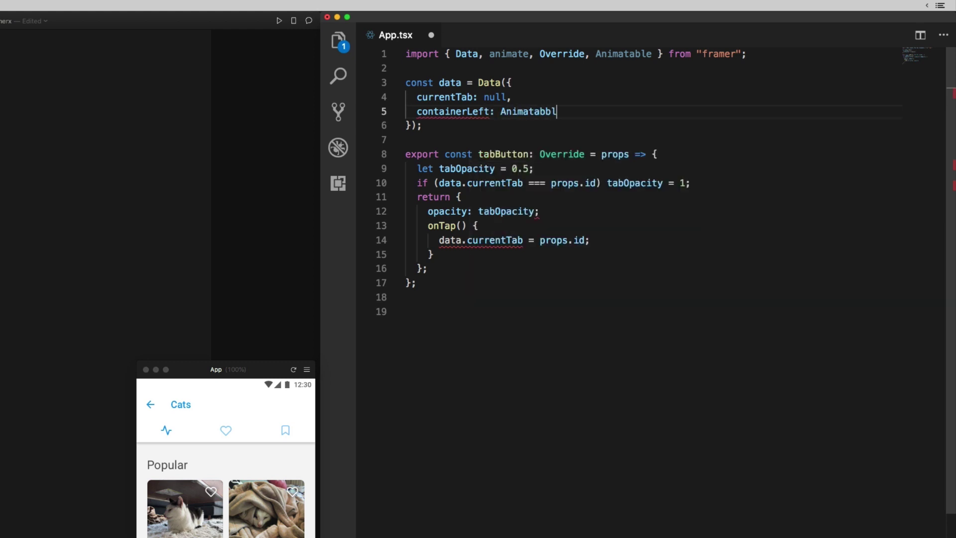
text(e(0)
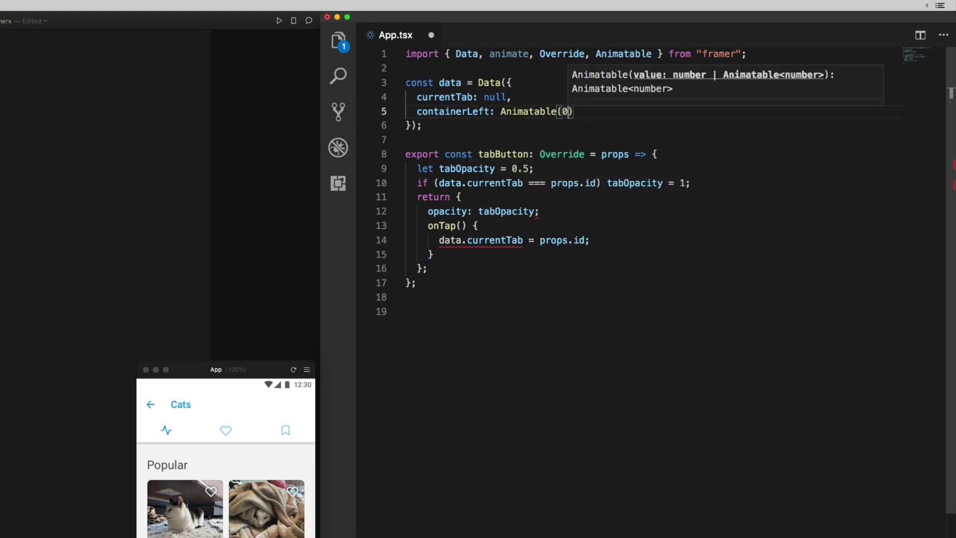
key(super+s)
key(Down)
key(Down)
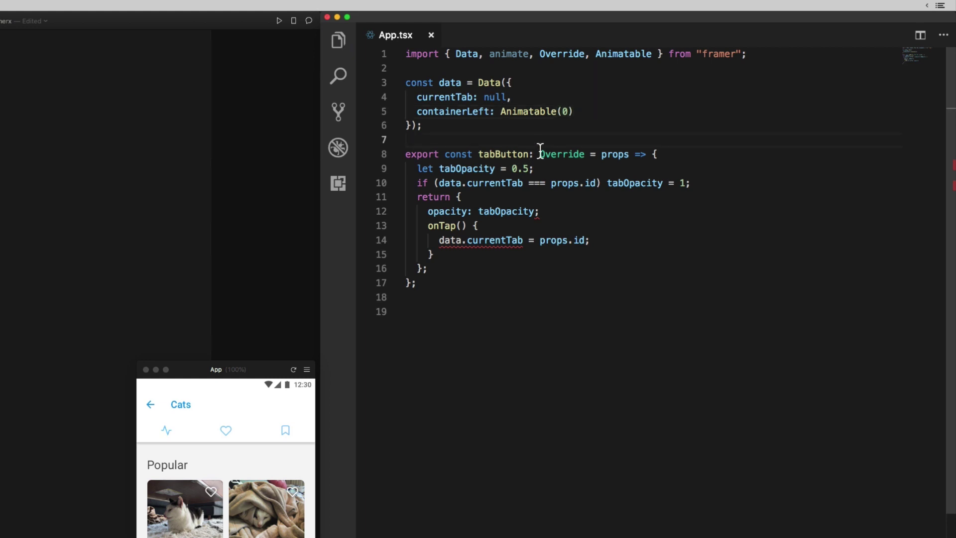
drag(585, 119, 501, 119)
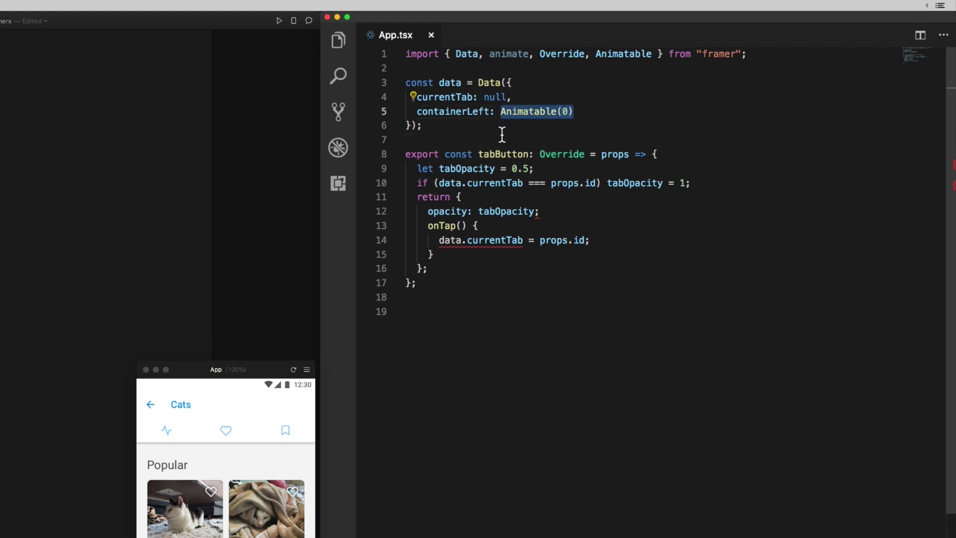
click(502, 131)
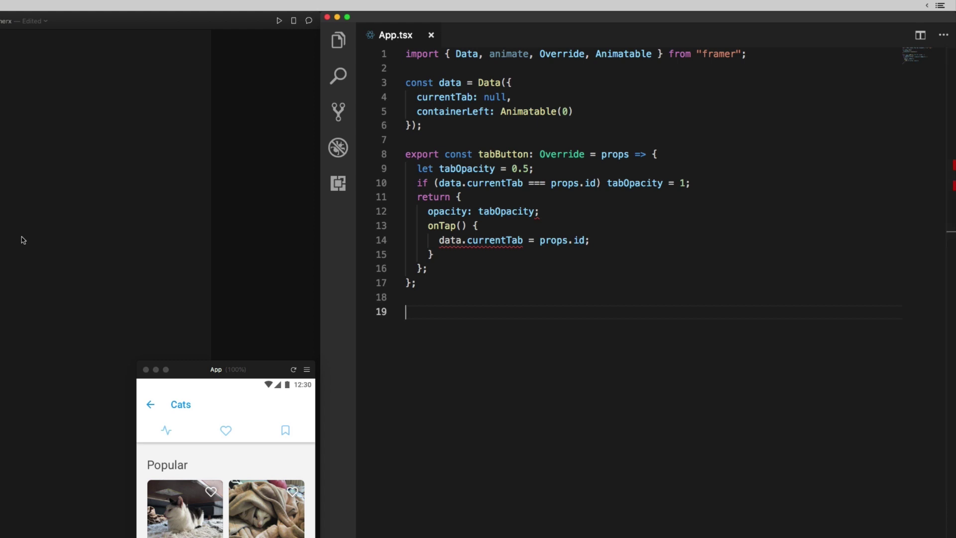
Add blank lines below the data block in App.tsx.
scroll(21, 239, left, 3)
click(101, 234)
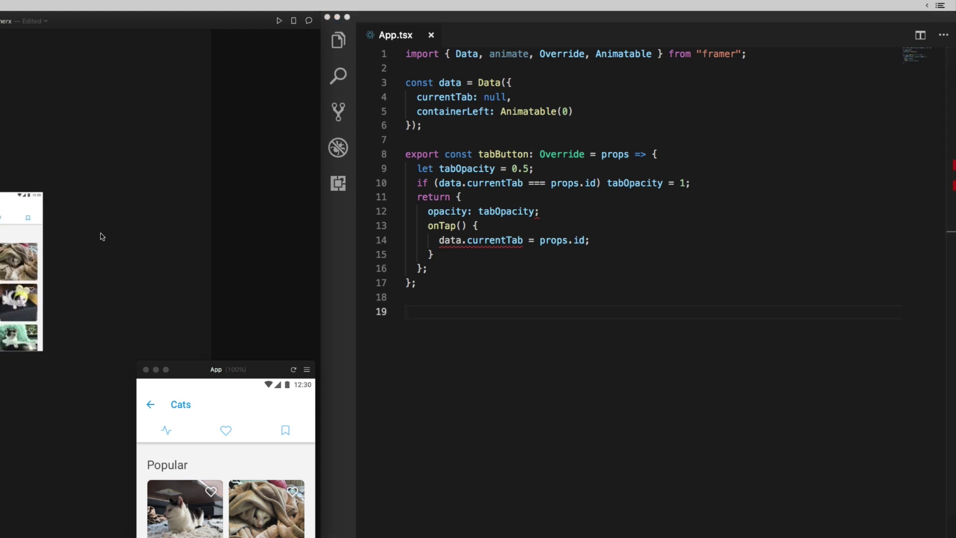
scroll(101, 237, up, 2)
scroll(100, 234, up, 5)
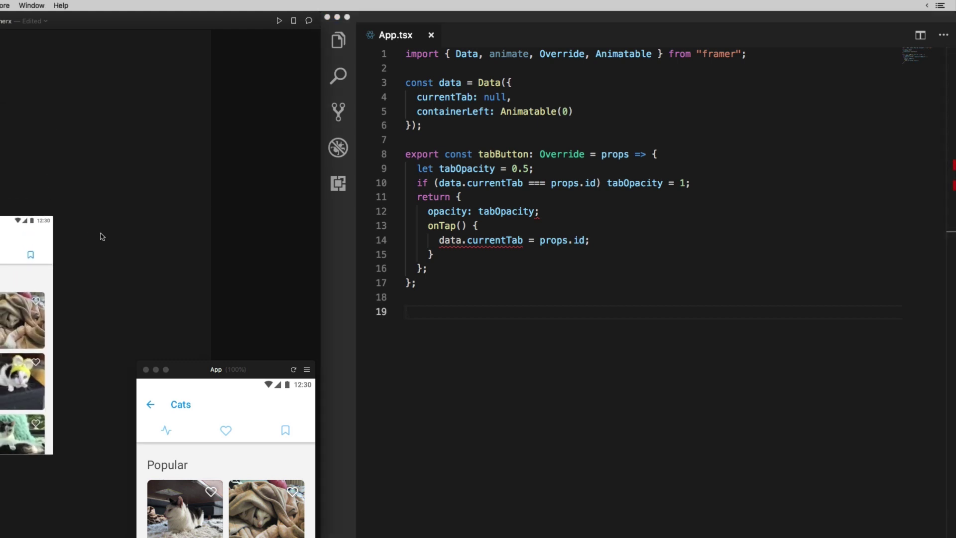
click(442, 127)
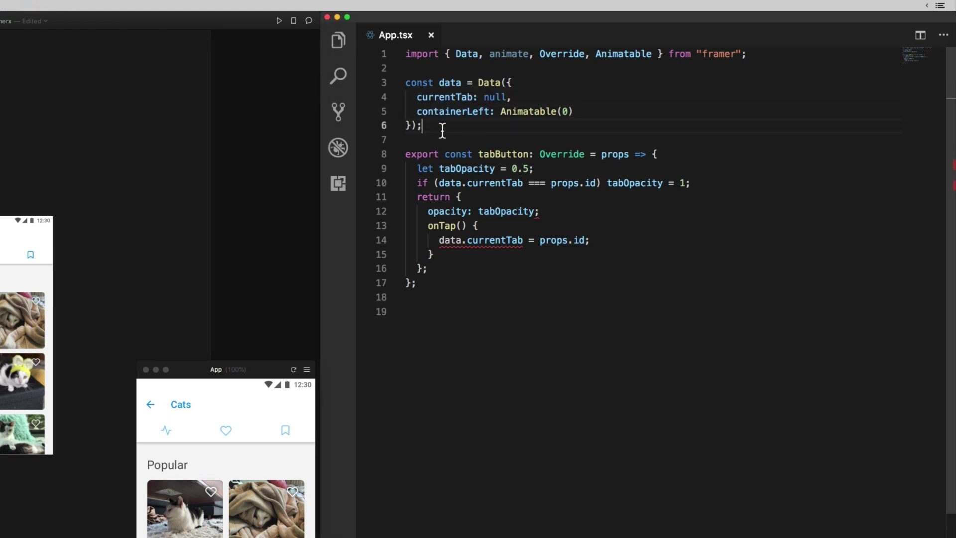
key(Return)
key(Return)
Declare 'let tabArray = [];' and add a tabContainer override setting tabArray = props.children.
text(let tabAr)
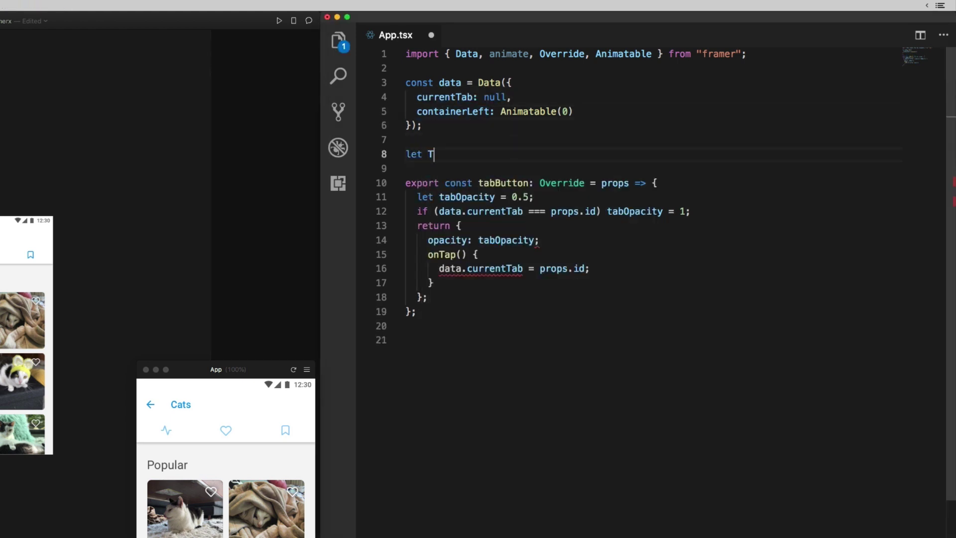
text(ray = [];)
click(437, 313)
key(Return)
key(Return)
text(export const tabContainer:)
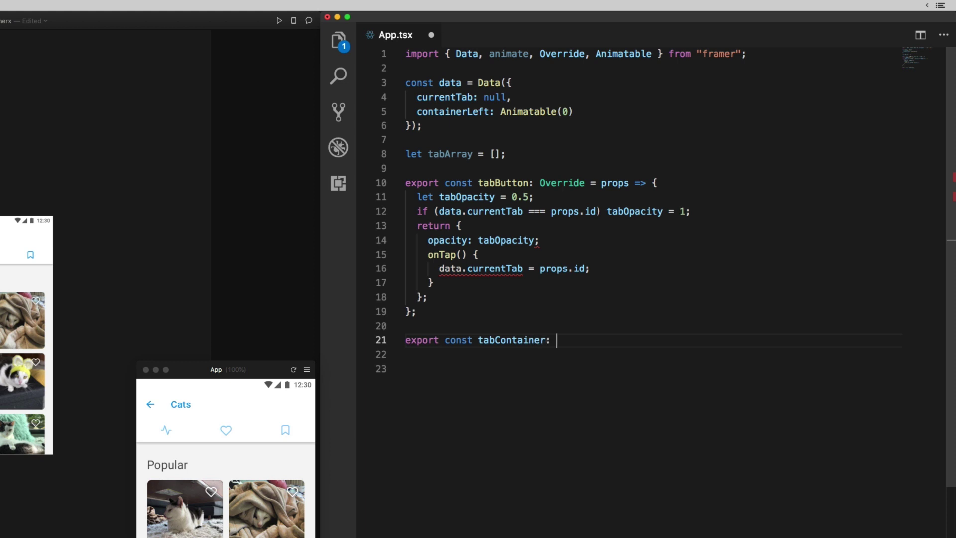
text( Override = pro)
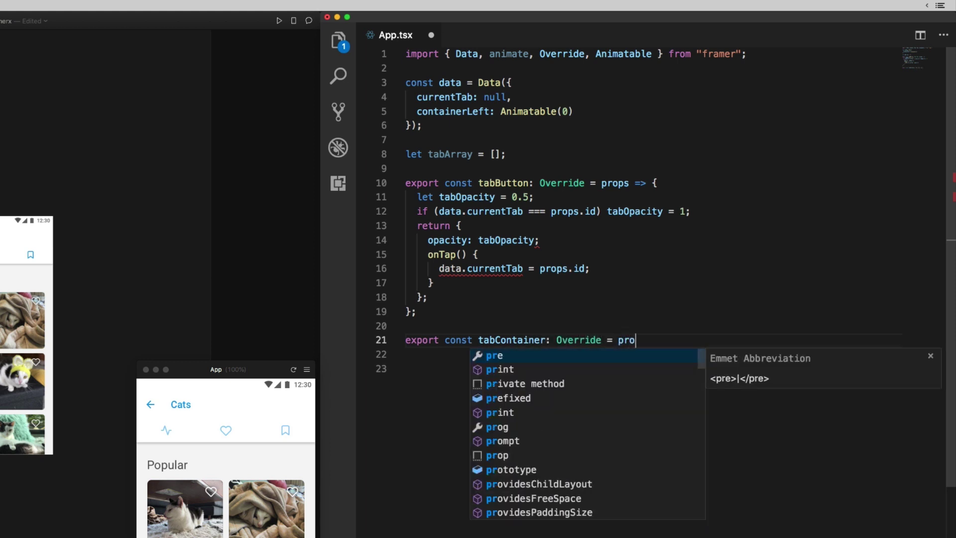
text(ps =>  {)
key(Return)
text(tabArray)
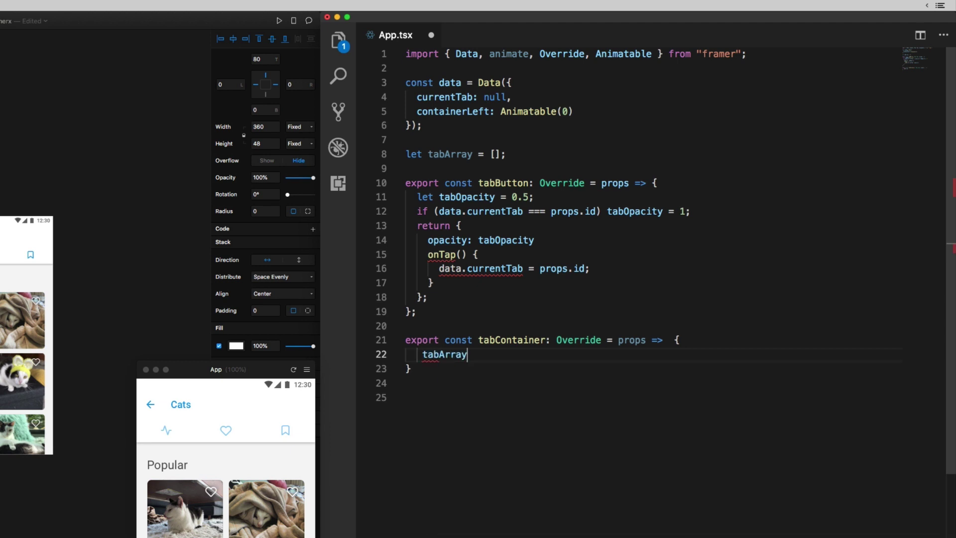
text( = props.ch)
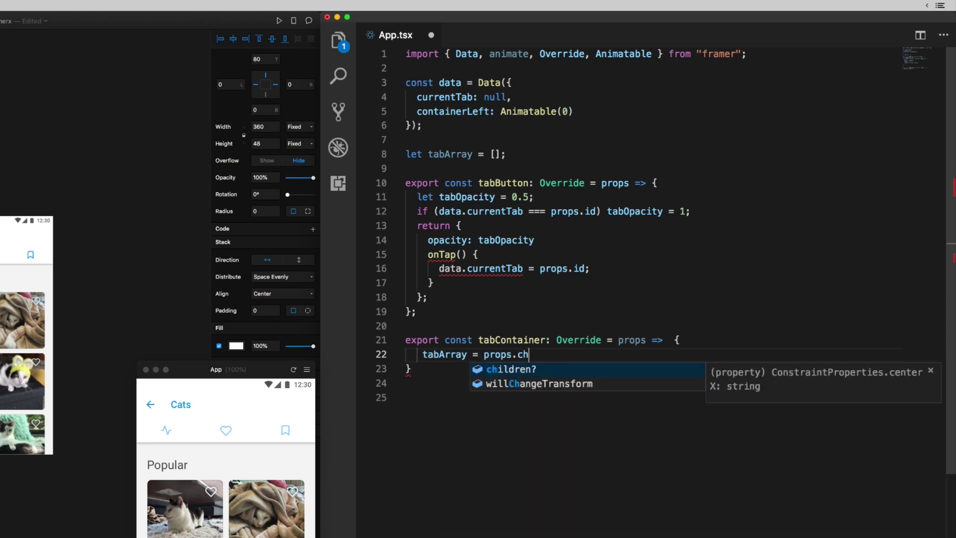
text(ildren;)
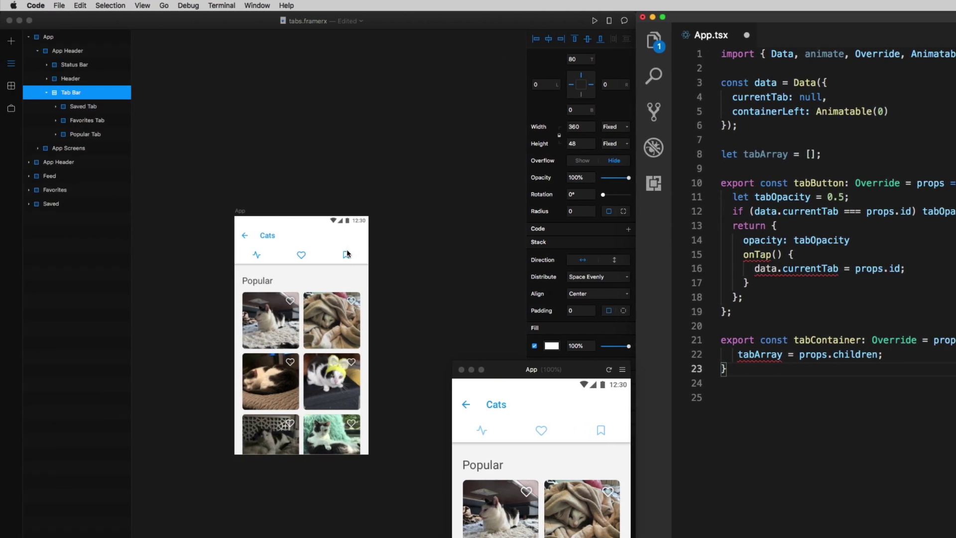
Apply the tabContainer override to the Tab Bar in Framer X.
click(351, 255)
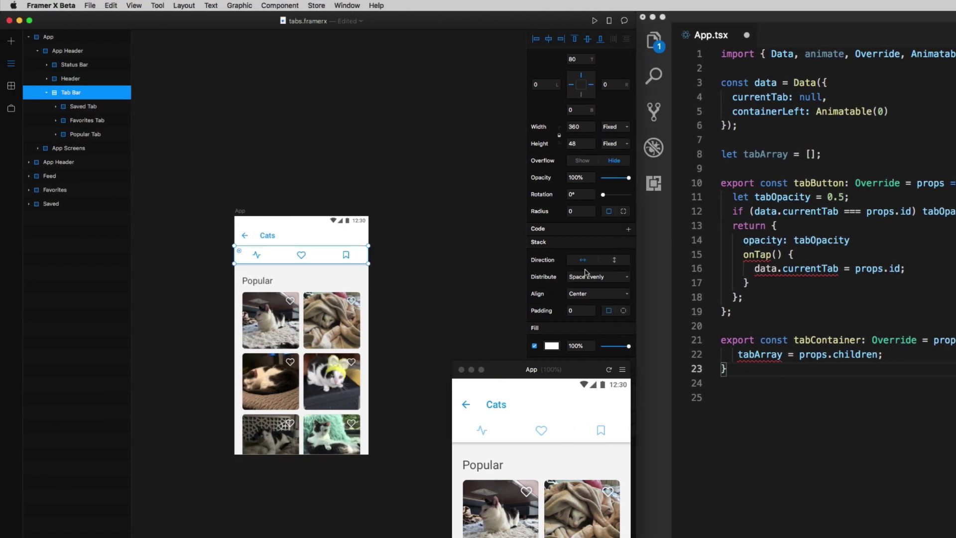
click(629, 229)
click(600, 264)
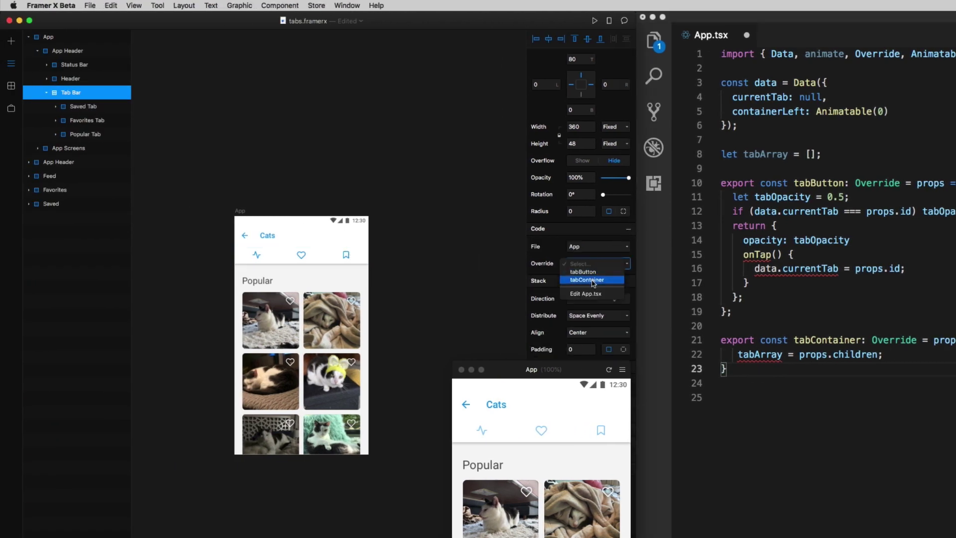
click(593, 280)
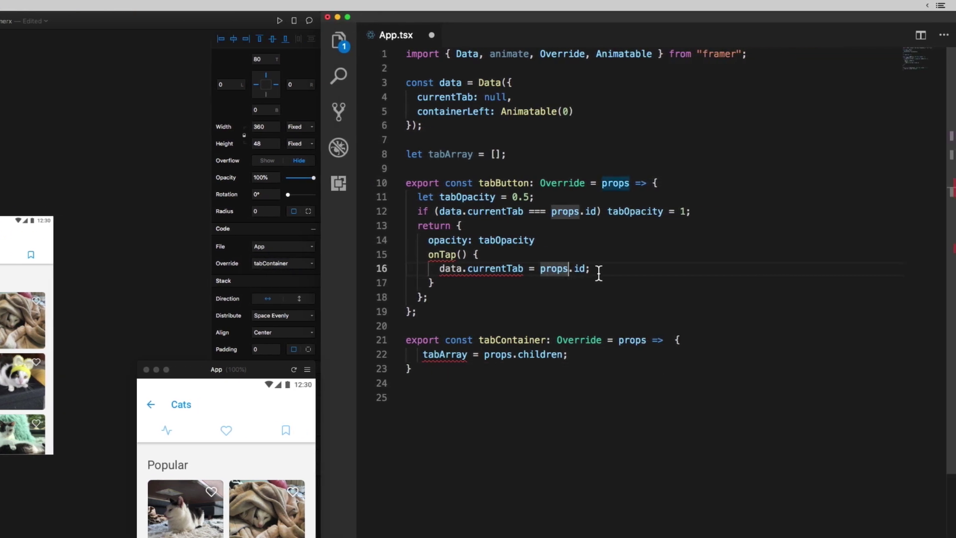
click(914, 272)
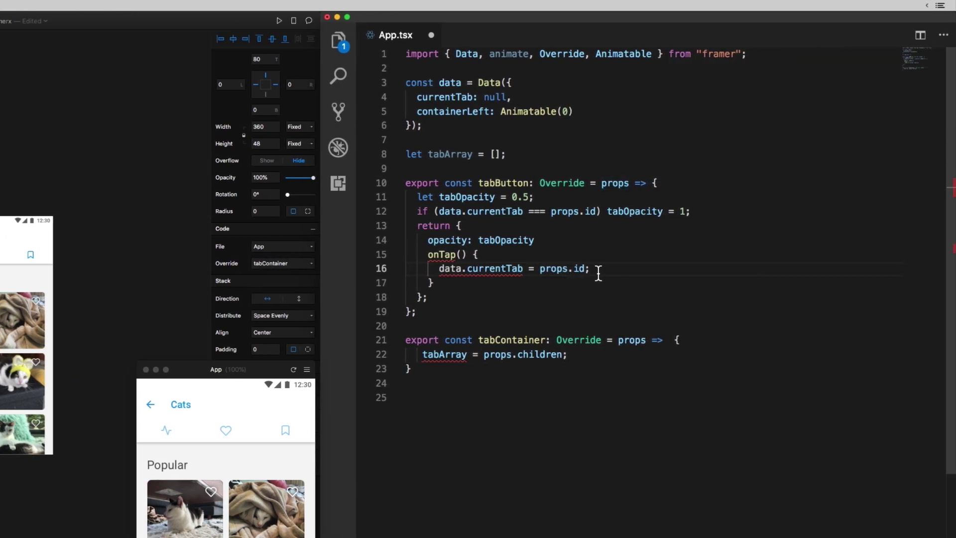
Paste a findIndex lookup for the tapped tab into the onTap handler.
key(Return)
text(let i = tabArray.findIndex((tab) => {         return data.currentTab === tab.props.id       }))
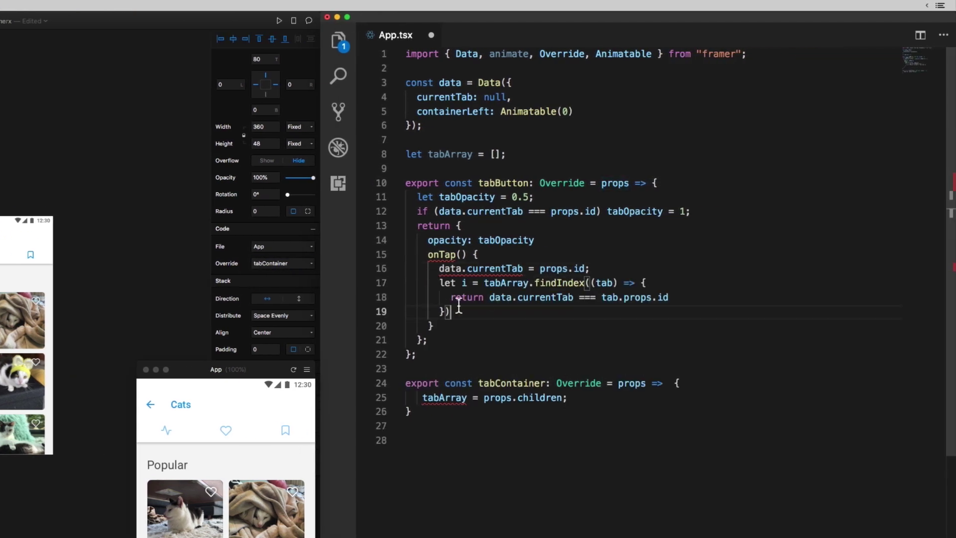
drag(459, 314, 406, 283)
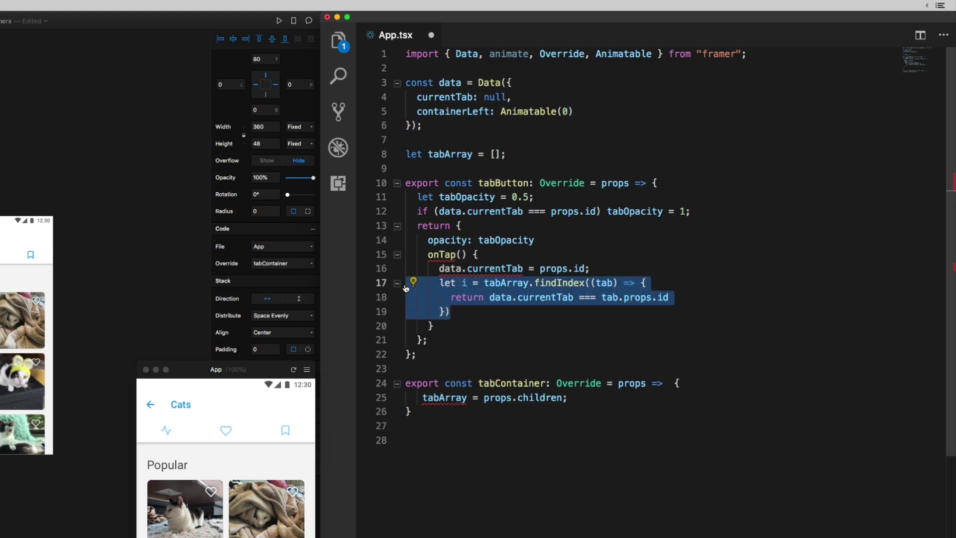
click(463, 317)
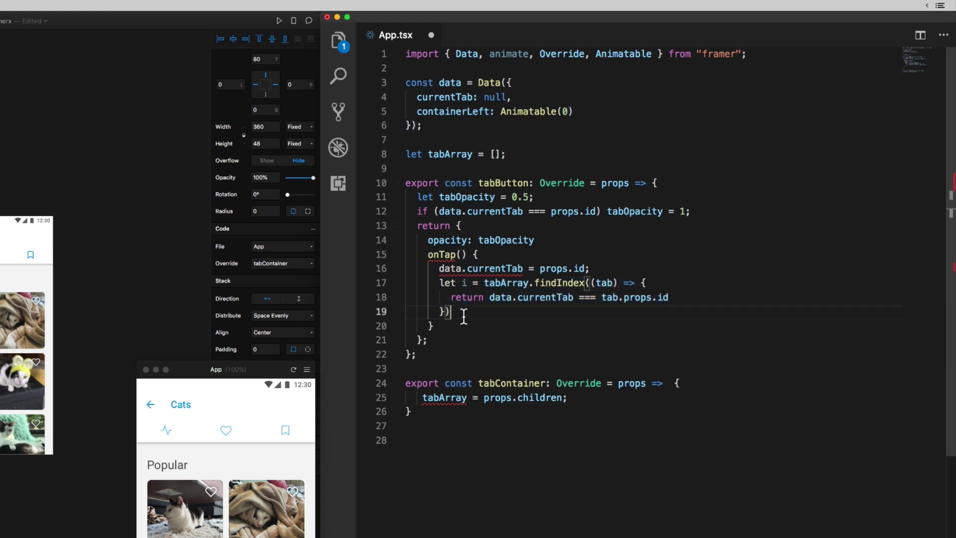
Call animate.easeOut(data.containerLeft, -360*i) with a .25 second duration.
key(Return)
text(animate.ease)
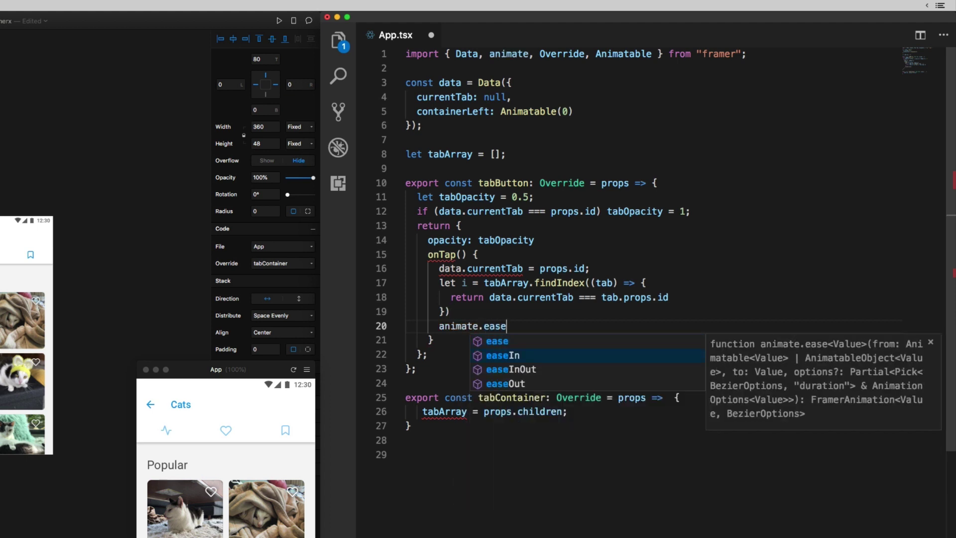
key(Down)
key(Down)
key(Return)
text((data.con)
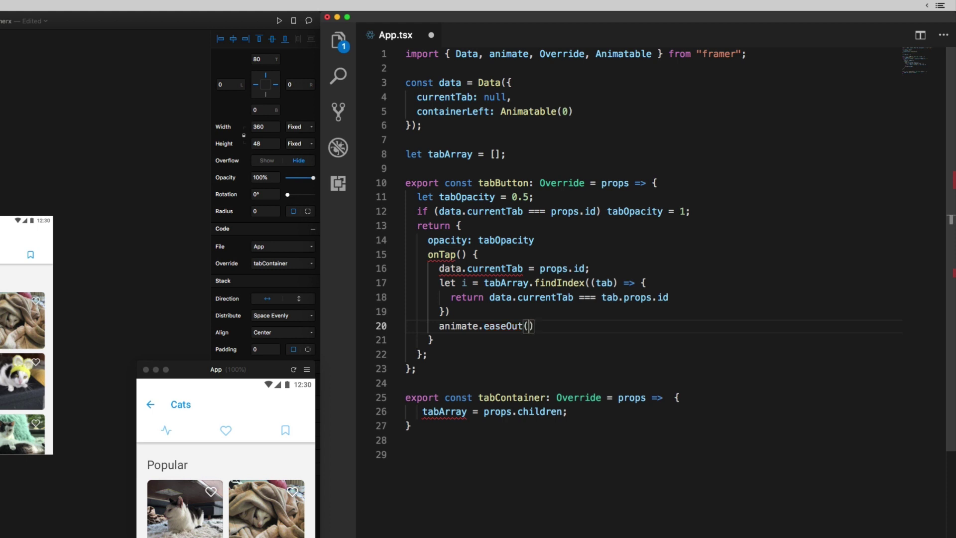
key(Return)
text(, )
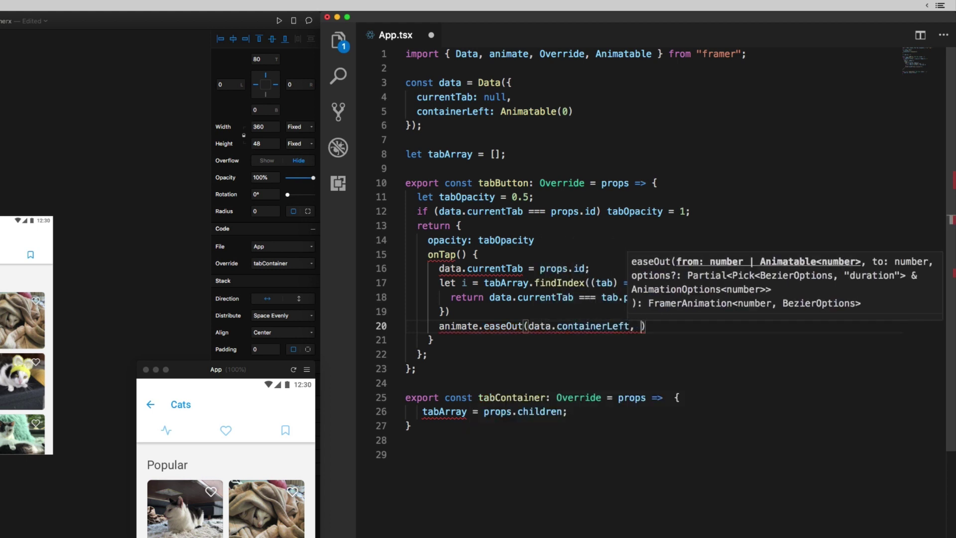
text(-360*i, {d)
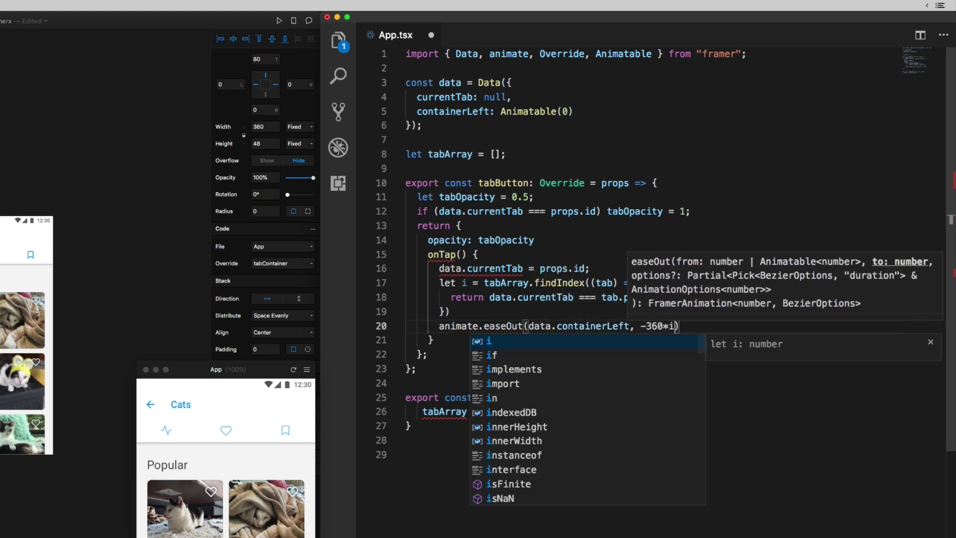
text(uratioon: .25)
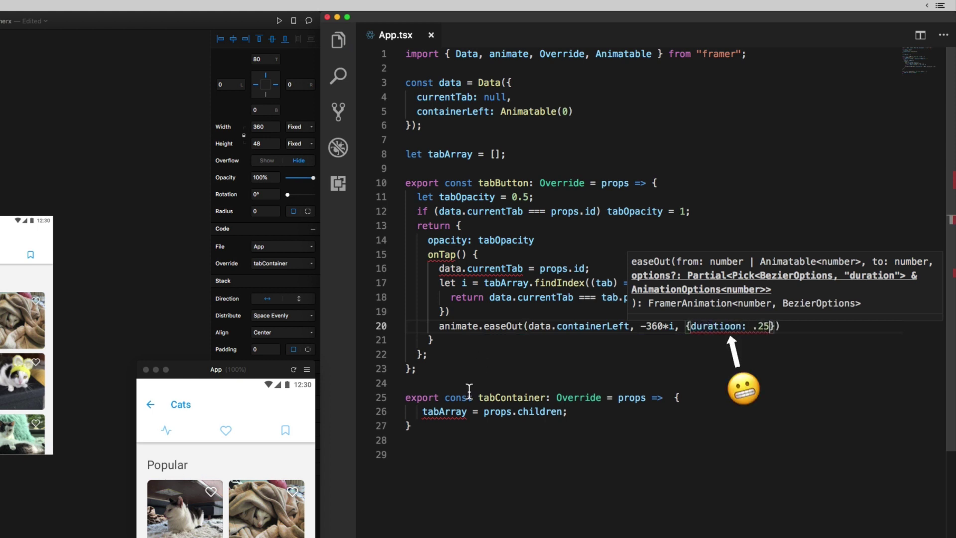
click(436, 427)
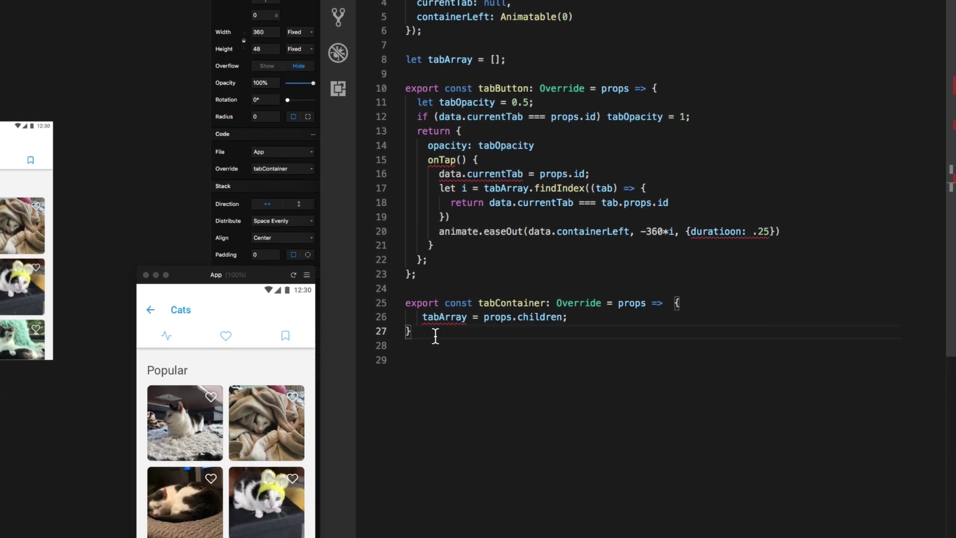
Below tabContainer, add a screenContainer override returning left: data.containerLeft.
key(Return)
key(Return)
text(export const )
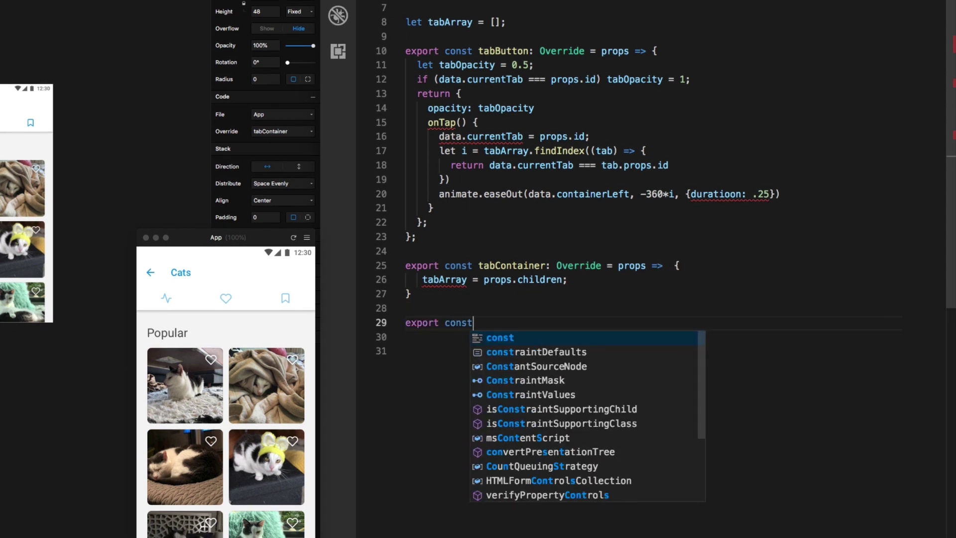
text(screenContainer)
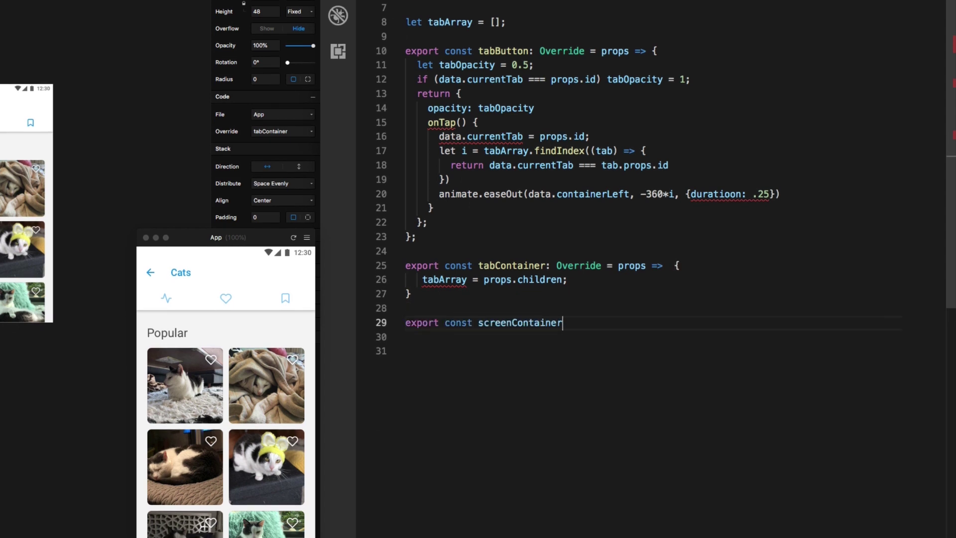
text(: Override = props)
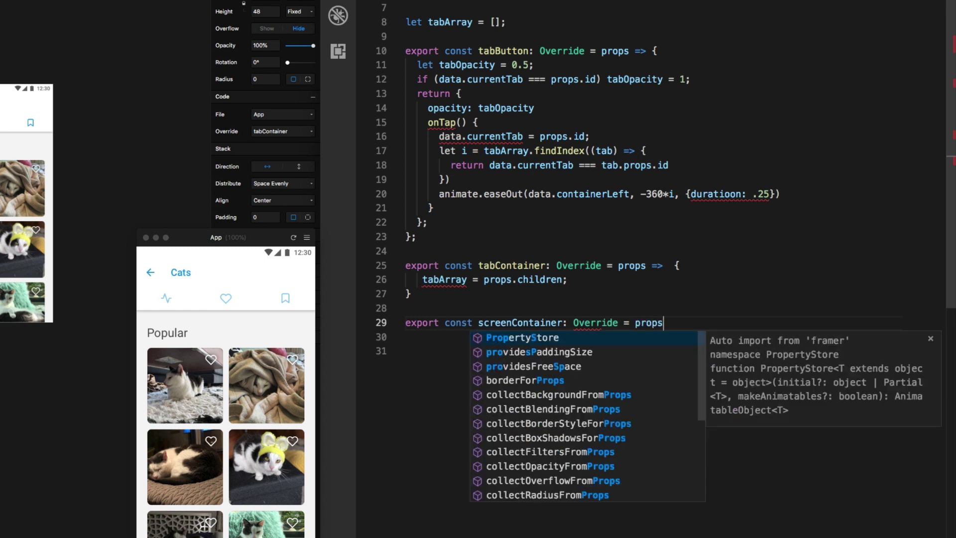
text( => {)
key(Return)
text(return)
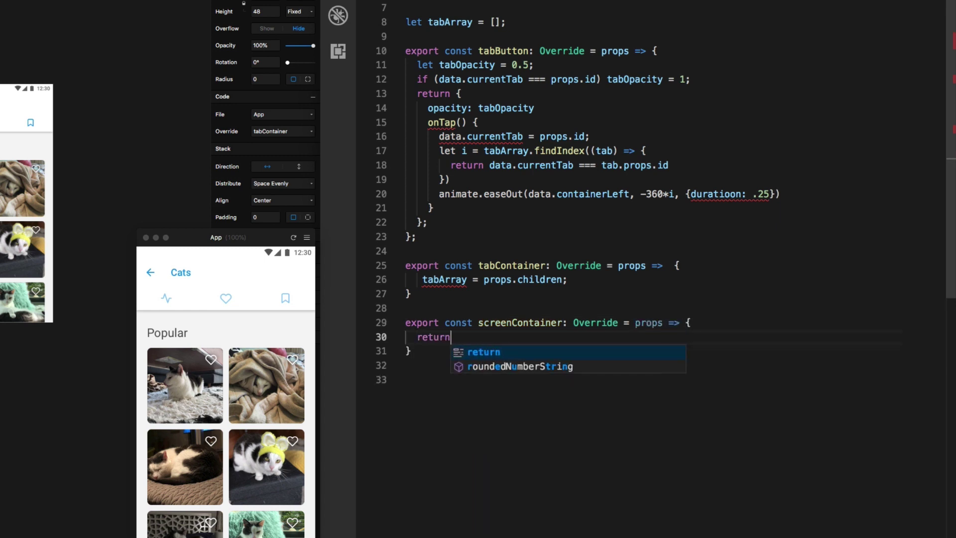
text( {)
key(Return)
text(left: data.container)
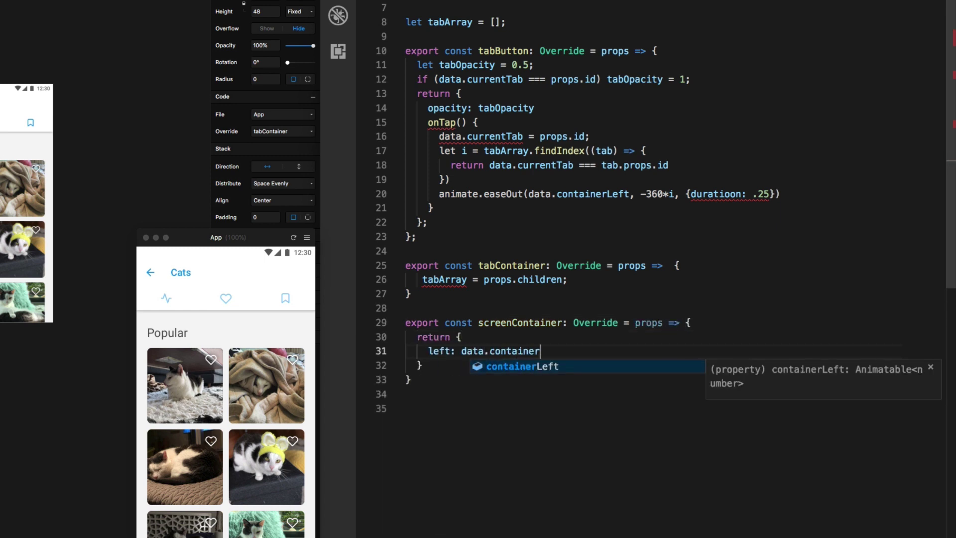
text(Left;)
click(518, 308)
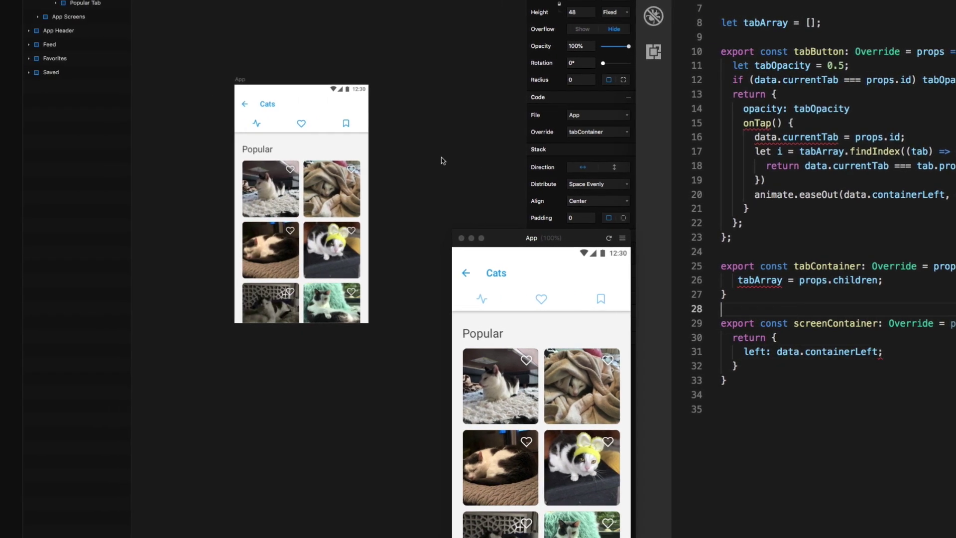
Apply the screenContainer override to the App frame's Code settings.
click(329, 219)
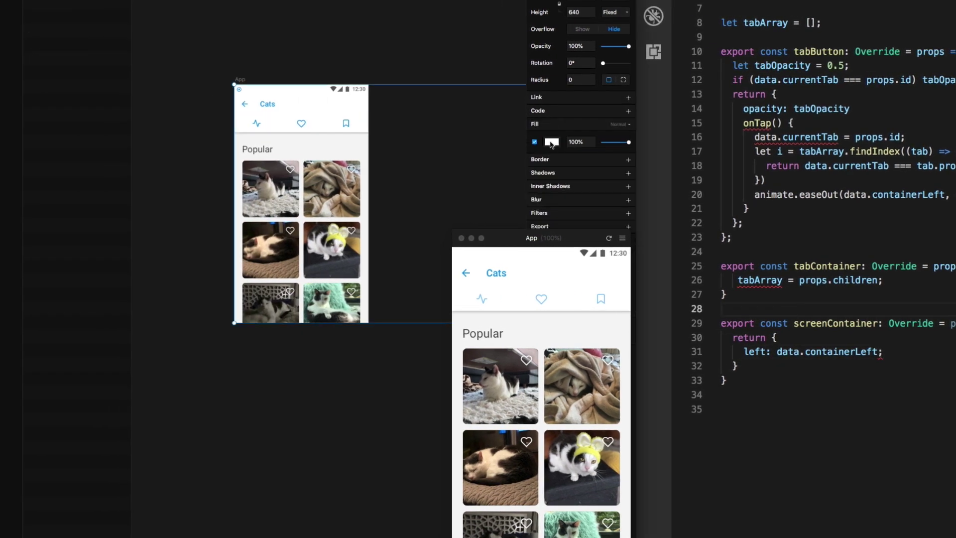
click(629, 111)
click(595, 145)
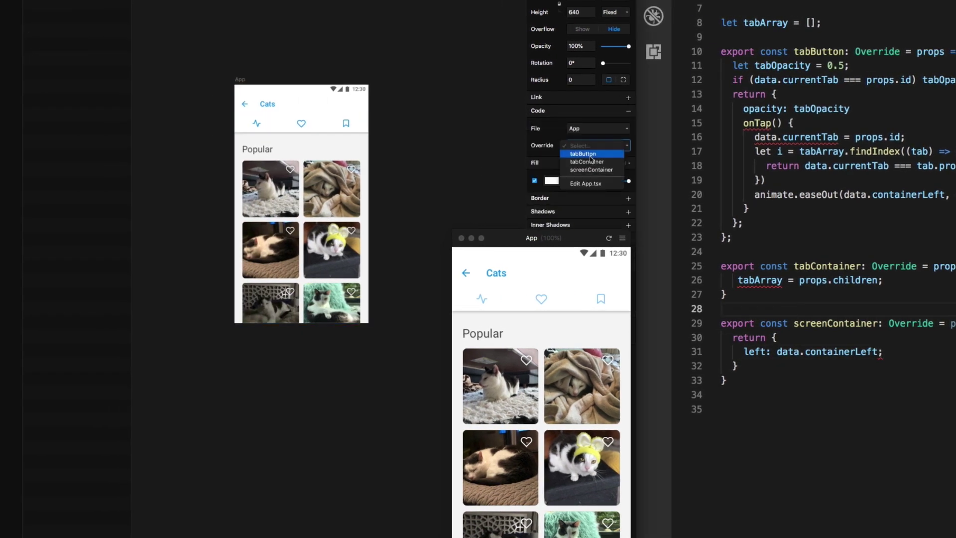
click(593, 172)
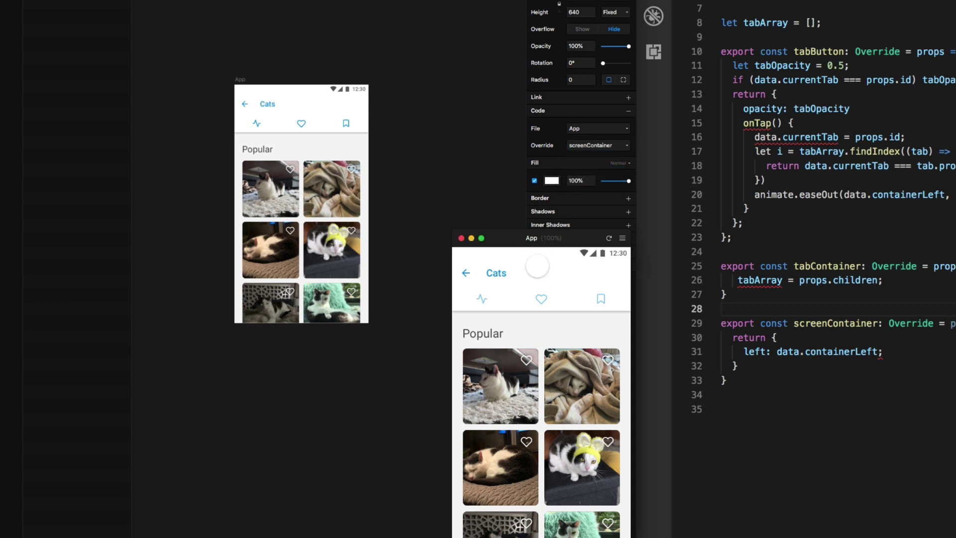
Test the preview by switching between Popular, Favorites and the empty Saved screens.
drag(506, 238, 471, 115)
click(448, 177)
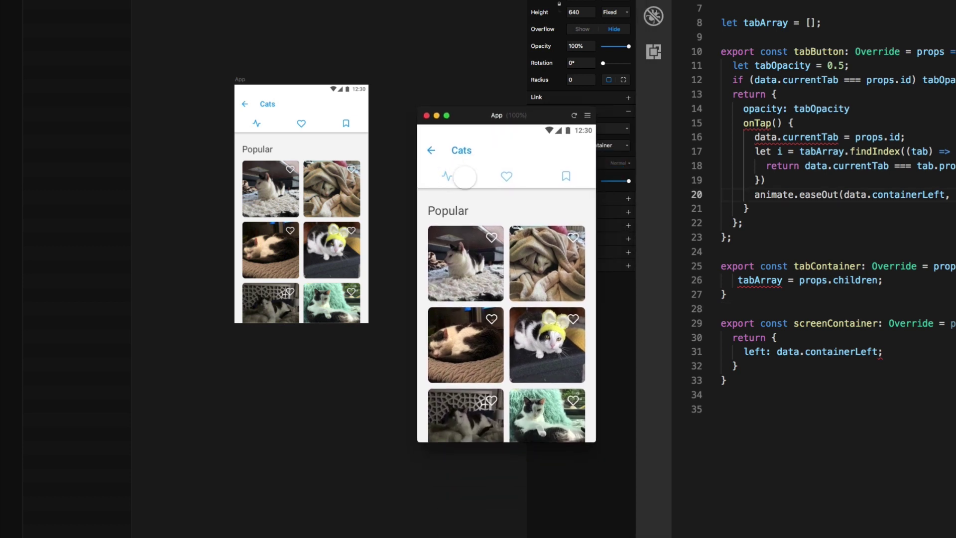
click(513, 174)
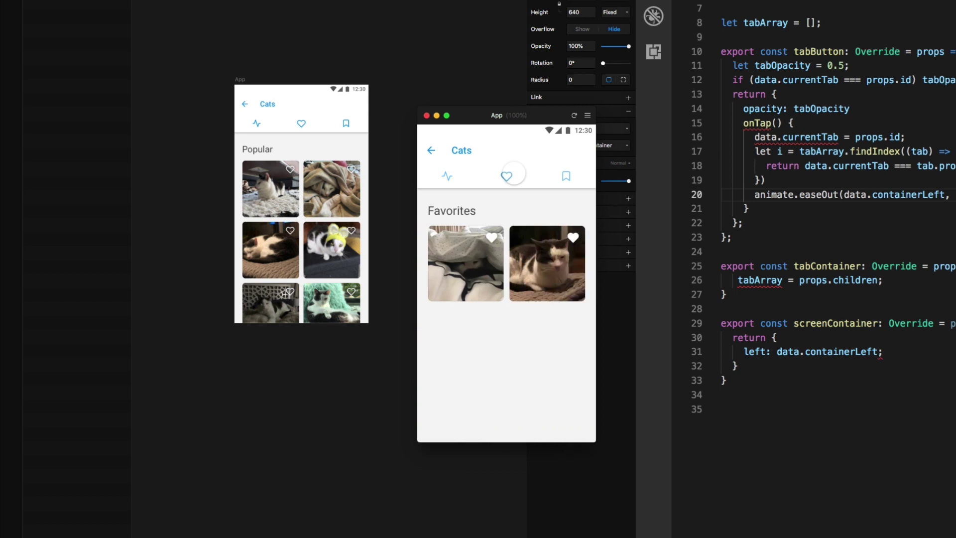
click(568, 177)
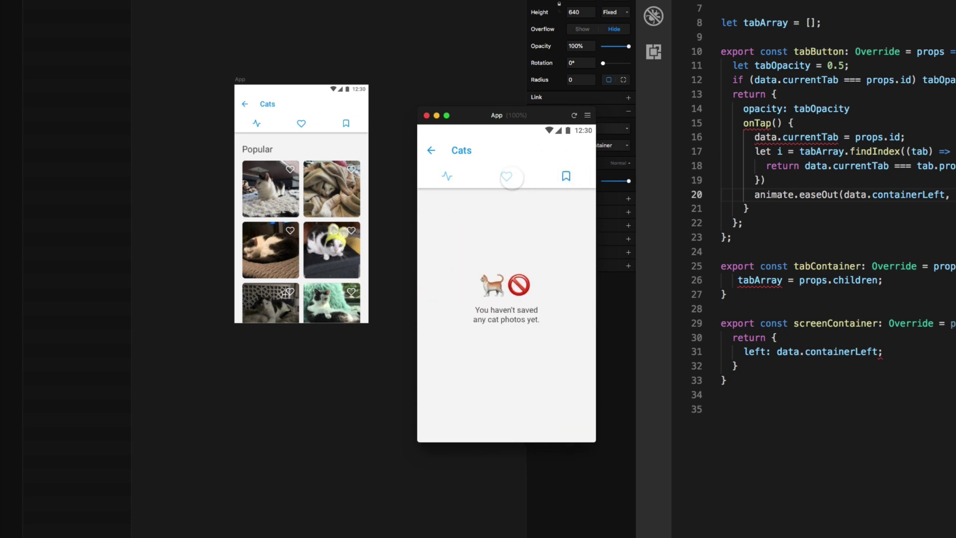
click(514, 180)
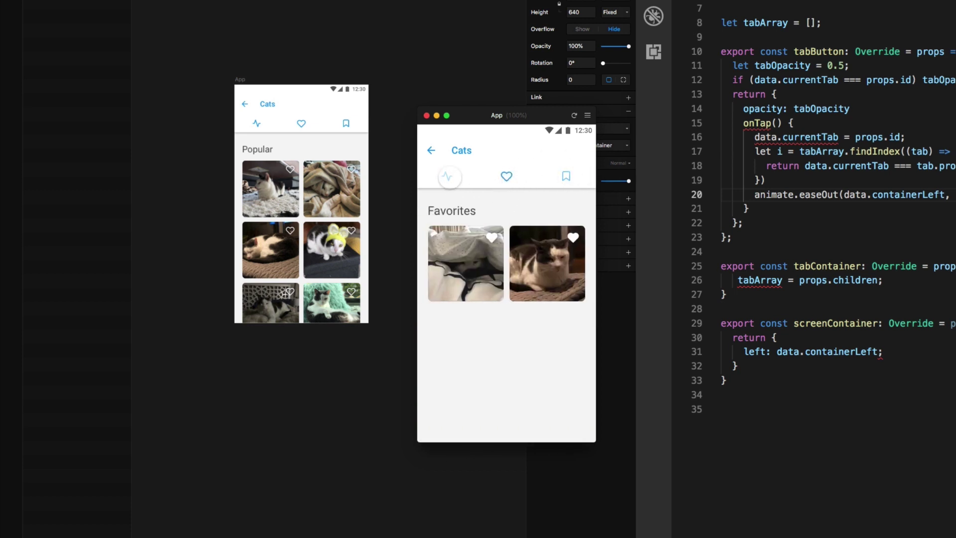
click(452, 176)
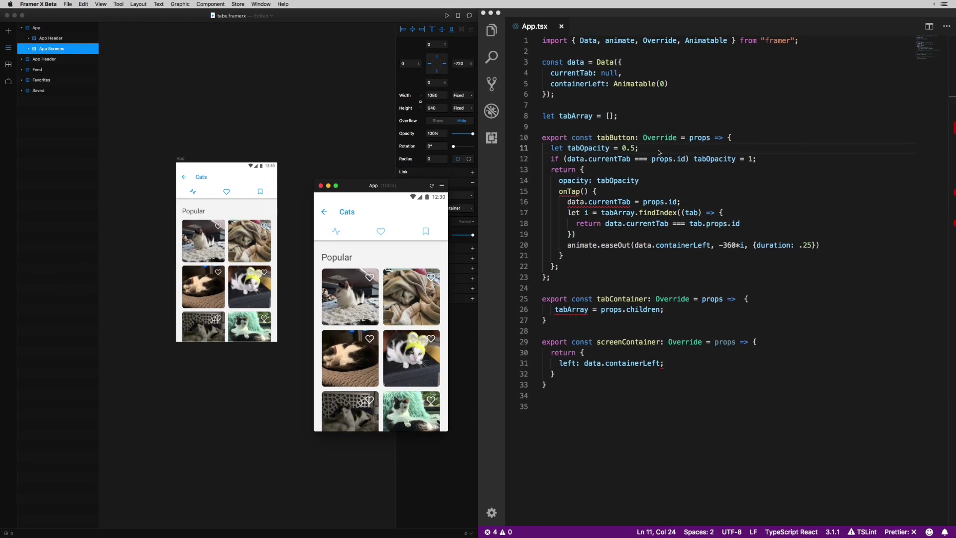
Insert 'if (data.currentTab === null) data.currentTab = props.id' below the tabOpacity line and save.
click(659, 152)
key(Return)
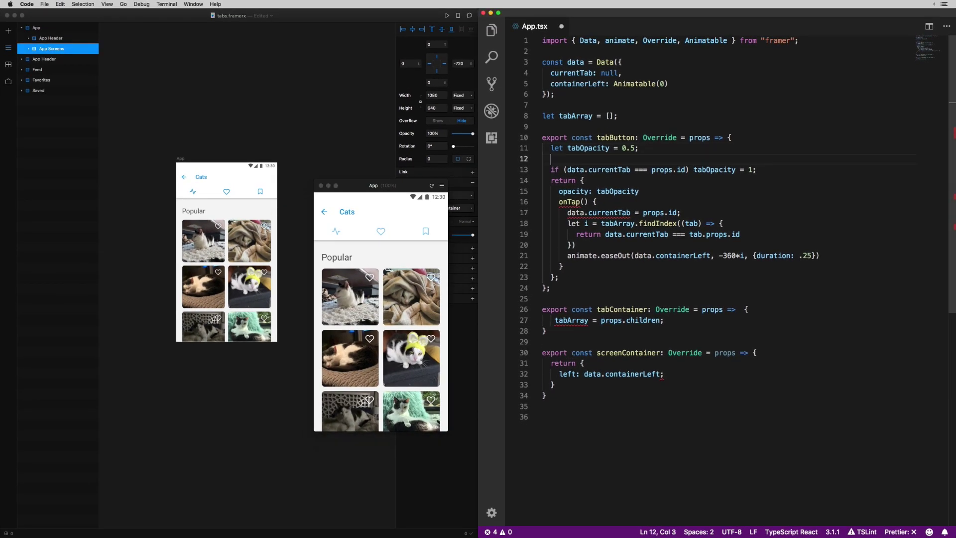
text(if (da)
text(ta.currentTab ===)
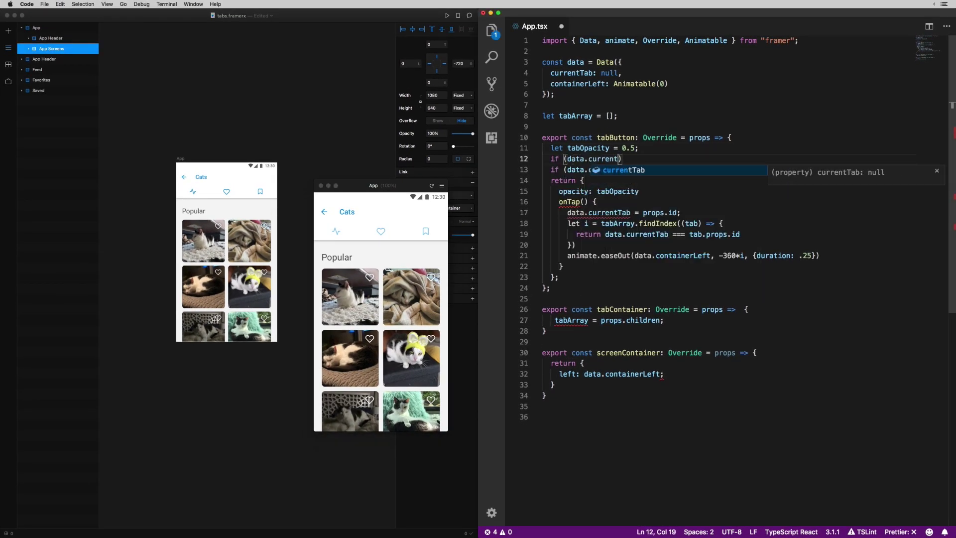
text( null) dat)
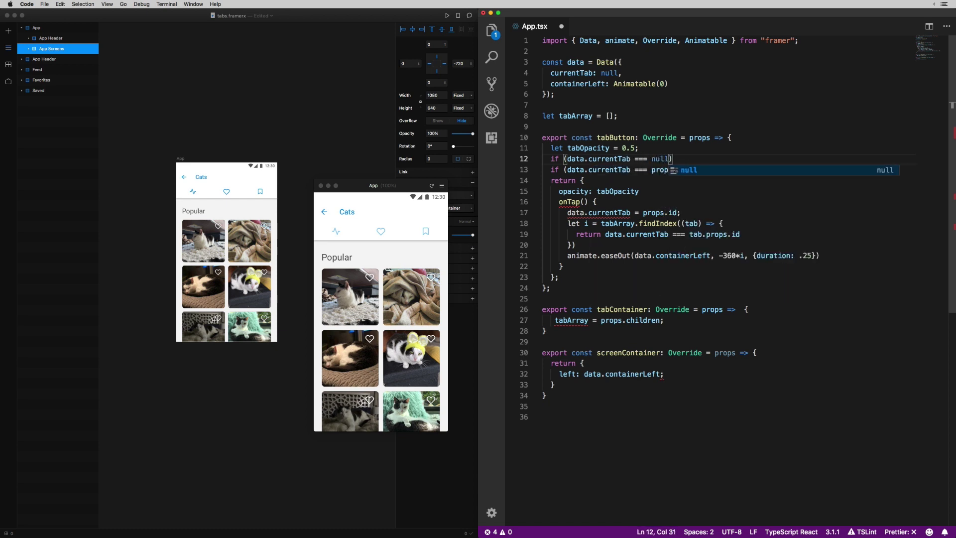
text(a.curren)
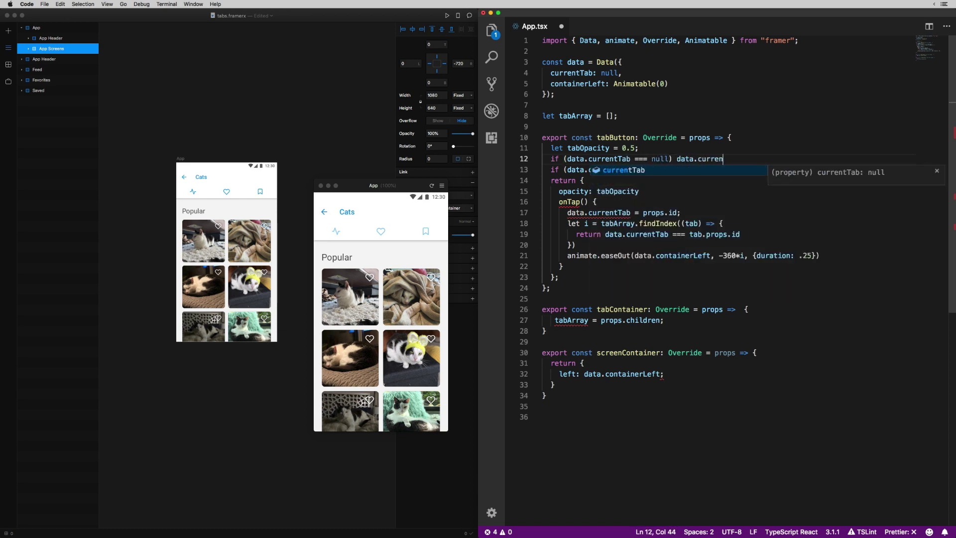
text(tTab = props.id)
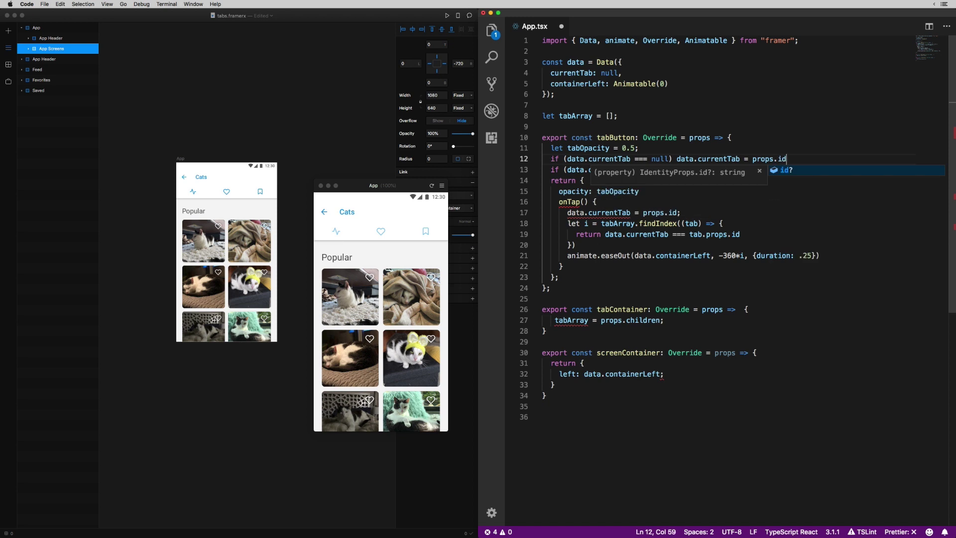
key(Escape)
In the reloaded preview, tap through the Favorites, Saved and Popular tabs.
click(397, 257)
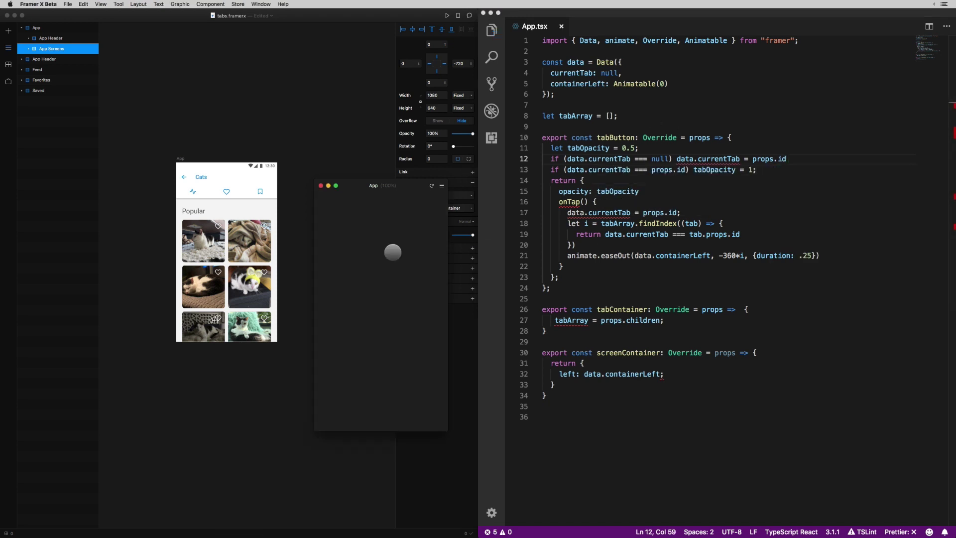
click(383, 233)
click(426, 231)
click(382, 231)
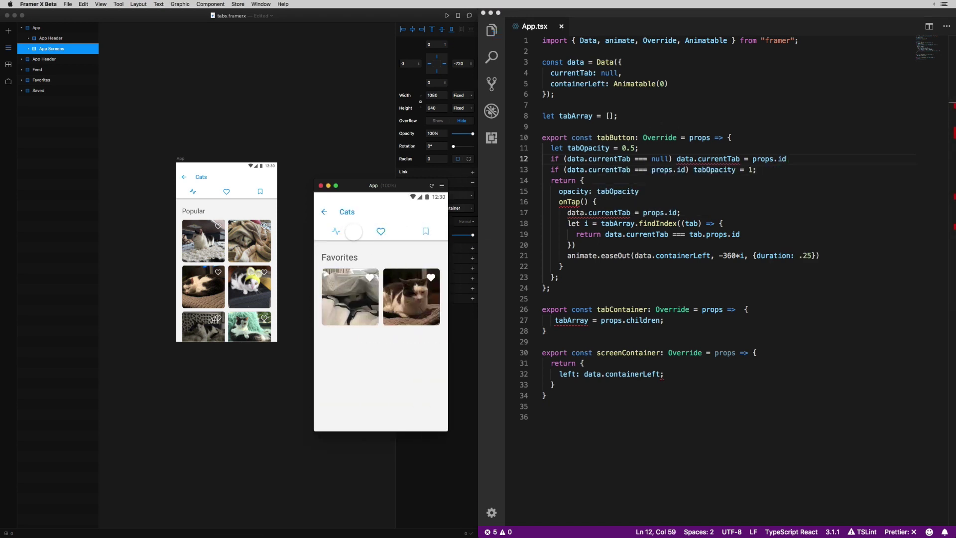